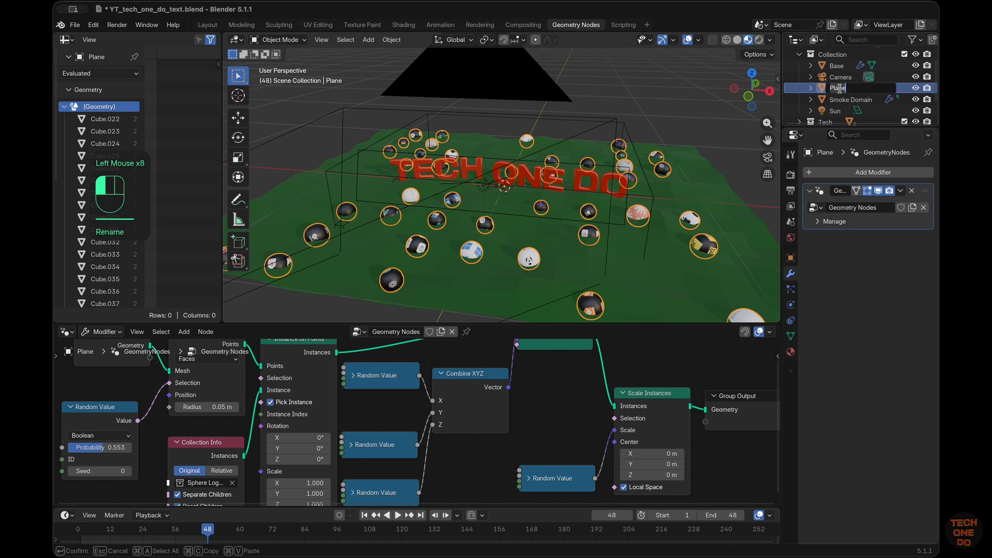
Rename the scatter plane object as "Spere Logo Scatter".
text(Sphere Logi)
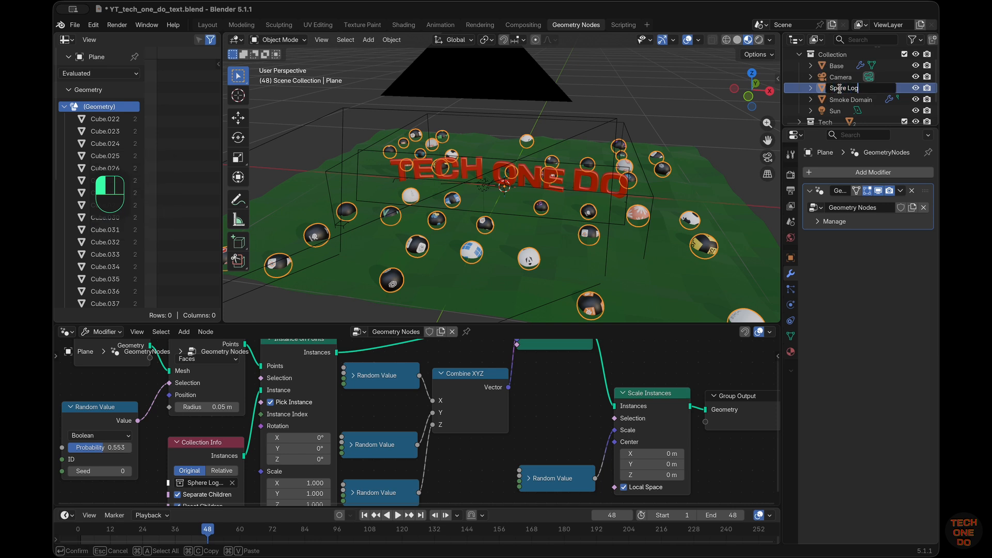
text( Scatter)
key(Return)
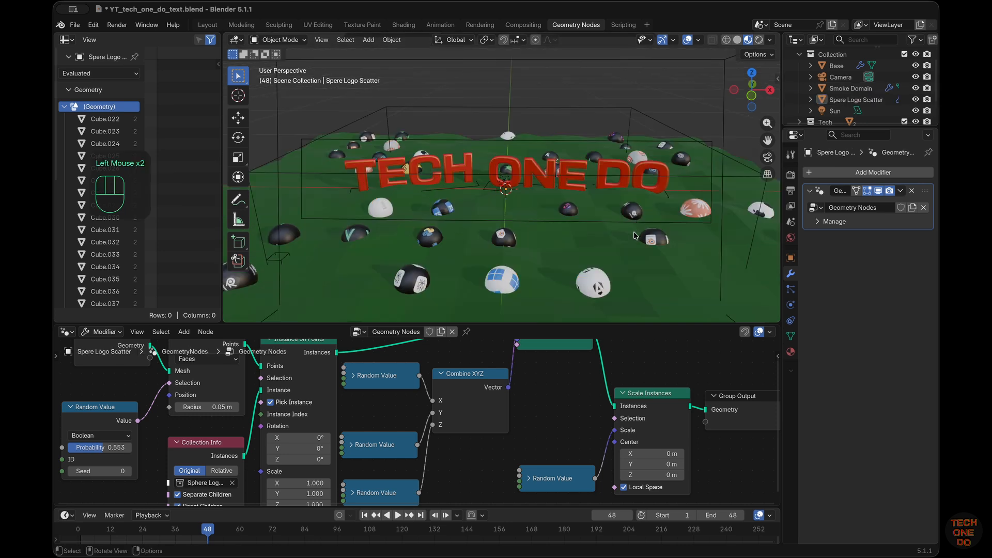
super+scroll(635, 235, down, 8)
scroll(636, 235, right, 5)
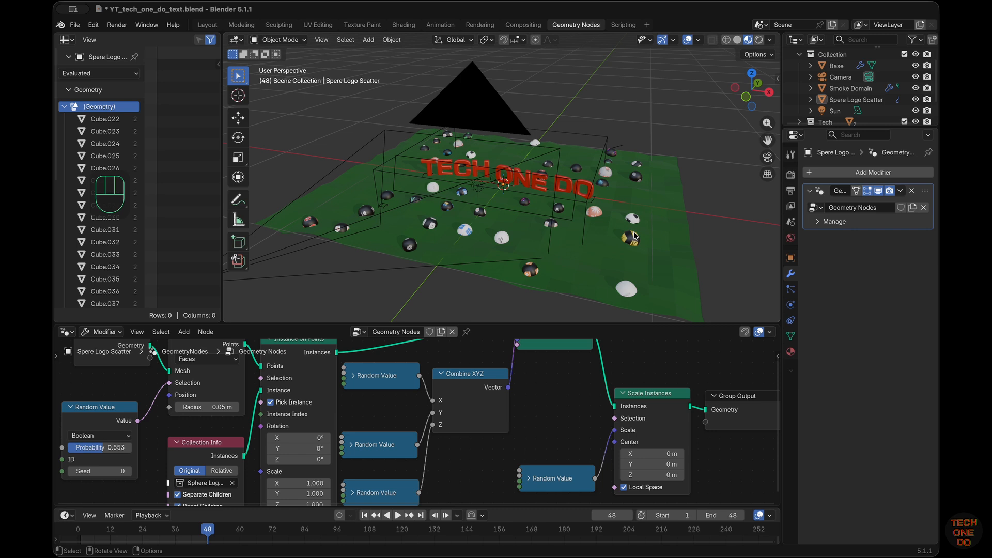
Select Spere Logo Scatter, switch to the Layout workspace and exit local view so the whole scene is shown.
click(848, 101)
scroll(680, 250, left, 2)
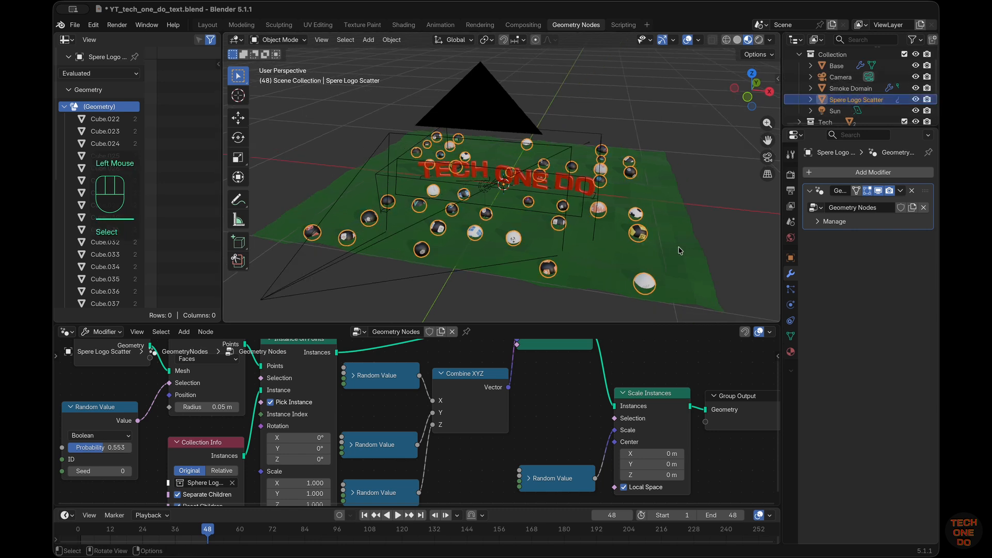
key(shift)
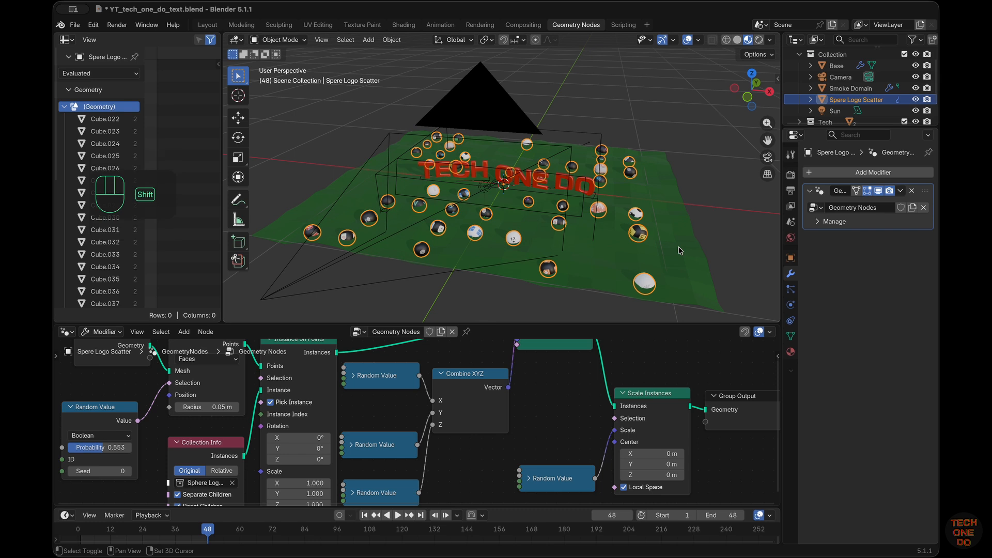
click(207, 25)
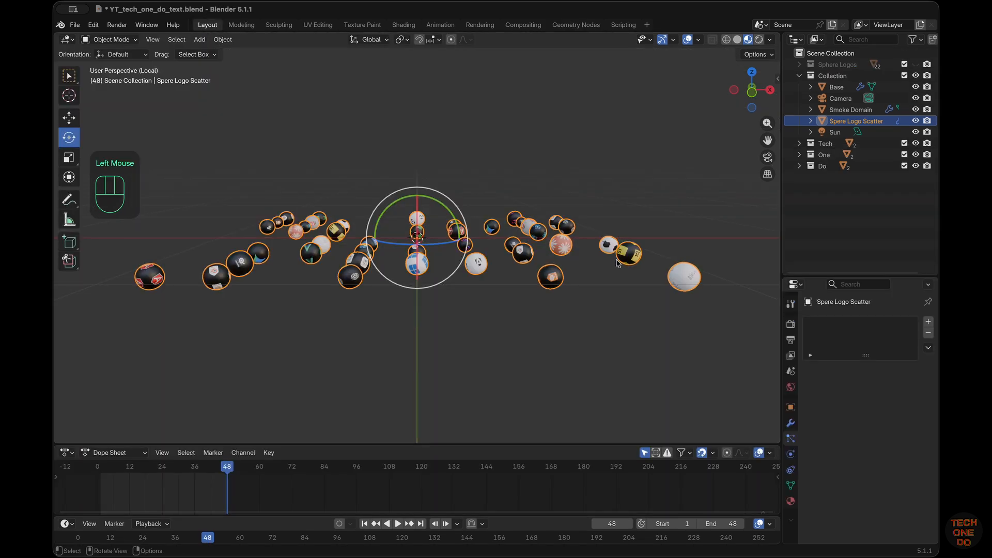
scroll(617, 260, up, 5)
key(KP_Divide)
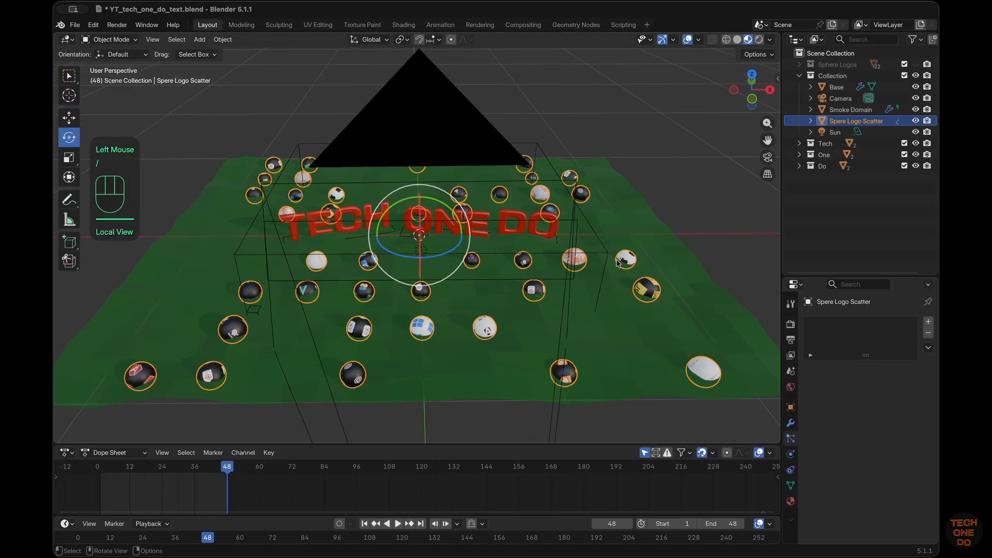
super+scroll(616, 260, down, 3)
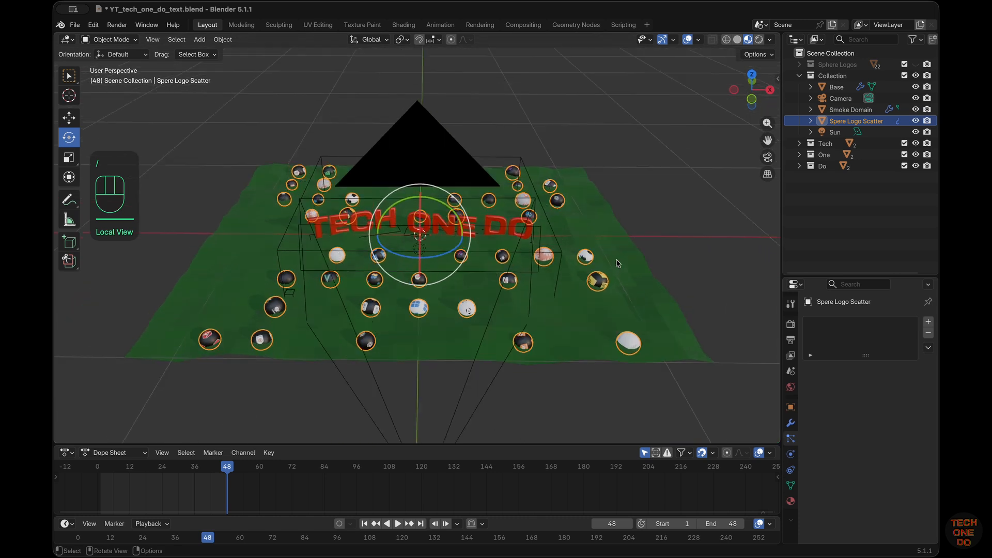
super+scroll(617, 260, up, 5)
super+scroll(616, 259, up, 2)
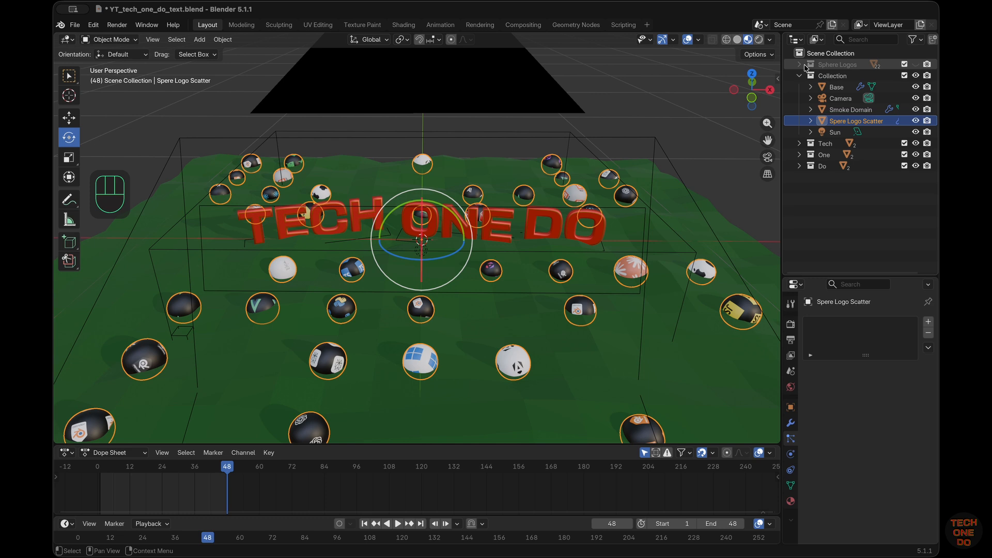
Hide the Camera and the Smoke Domain in the viewport.
click(916, 98)
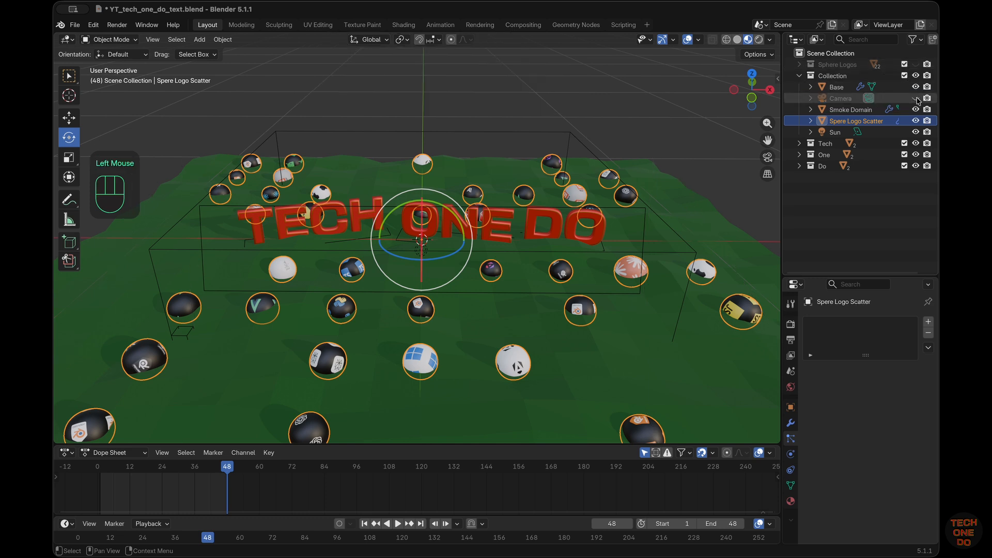
scroll(665, 260, right, 3)
scroll(666, 260, right, 2)
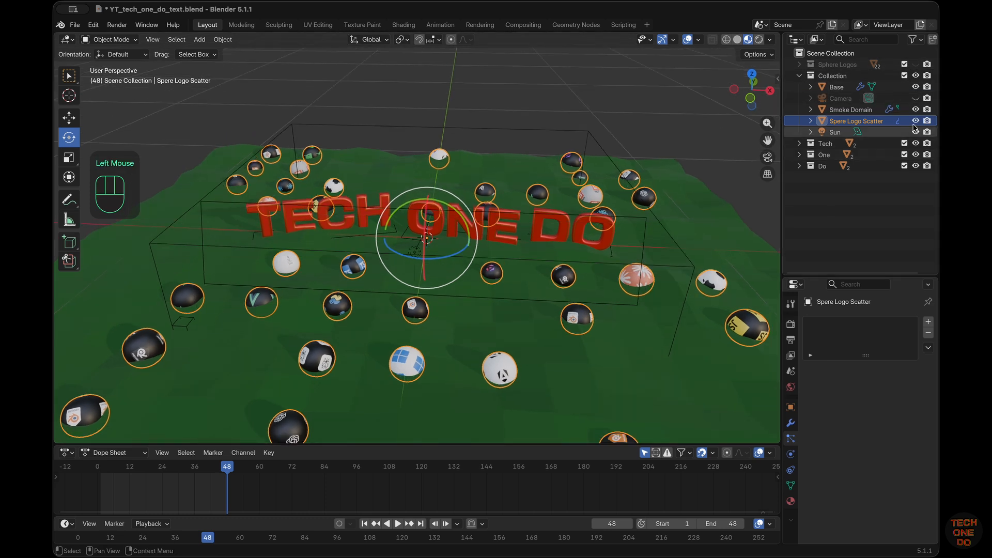
click(916, 110)
scroll(476, 263, left, 3)
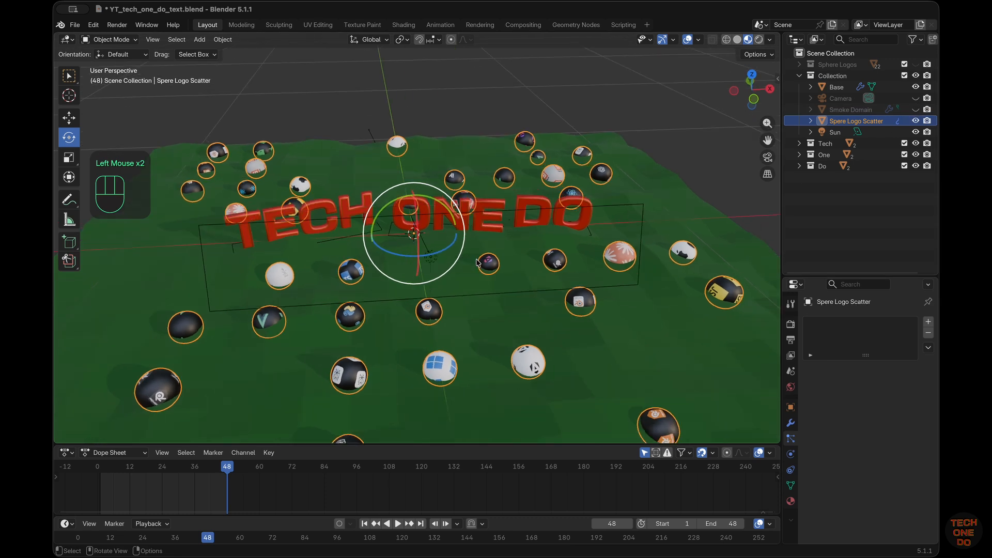
scroll(476, 263, up, 2)
scroll(476, 263, right, 3)
scroll(477, 263, down, 2)
scroll(476, 263, right, 2)
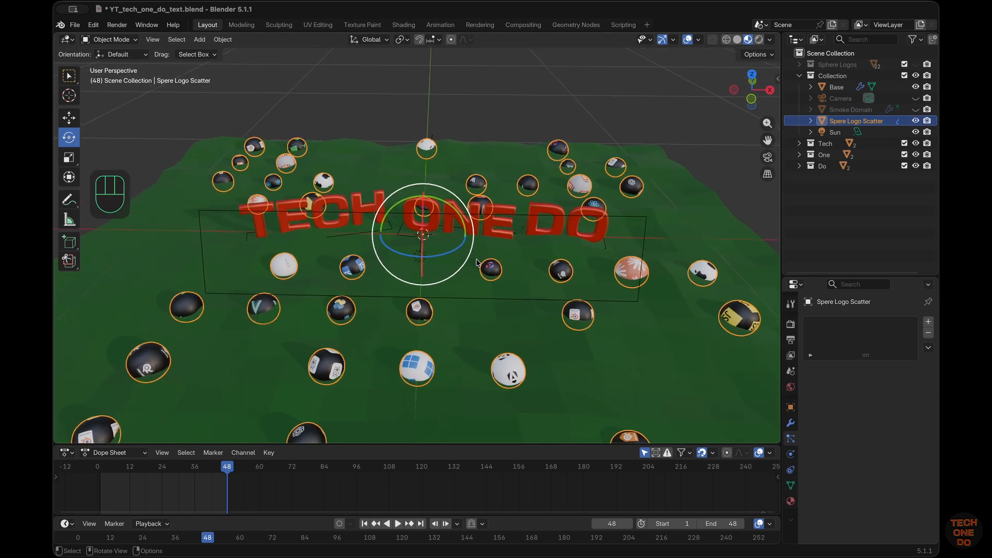
scroll(477, 263, right, 3)
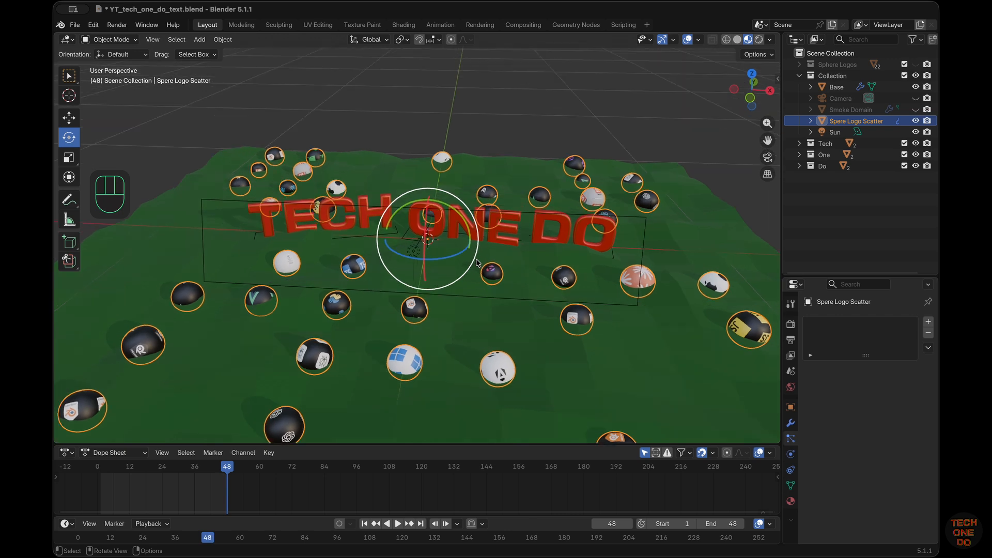
Duplicate Spere Logo Scatter in place, keeping the copy at the original location.
key(w)
click(646, 200)
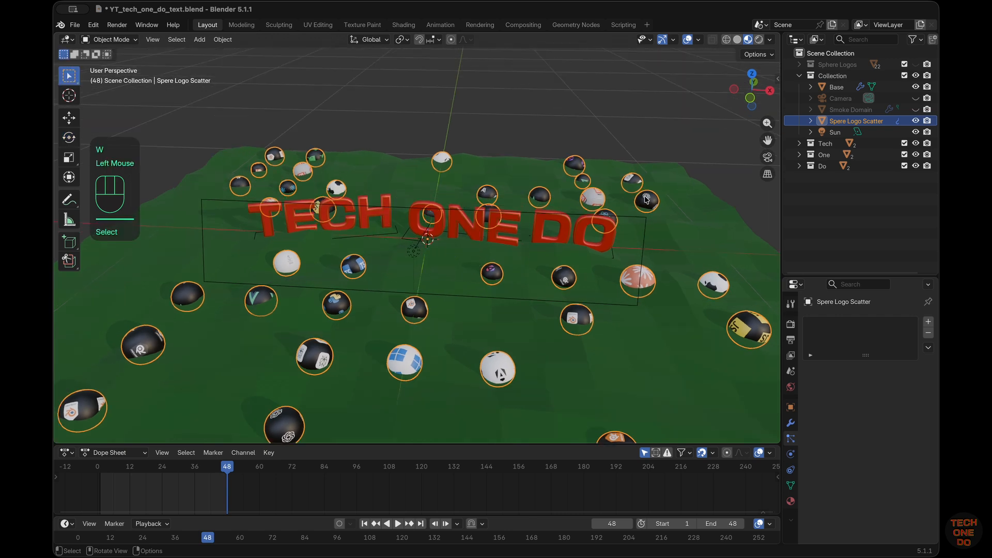
super+scroll(647, 200, down, 4)
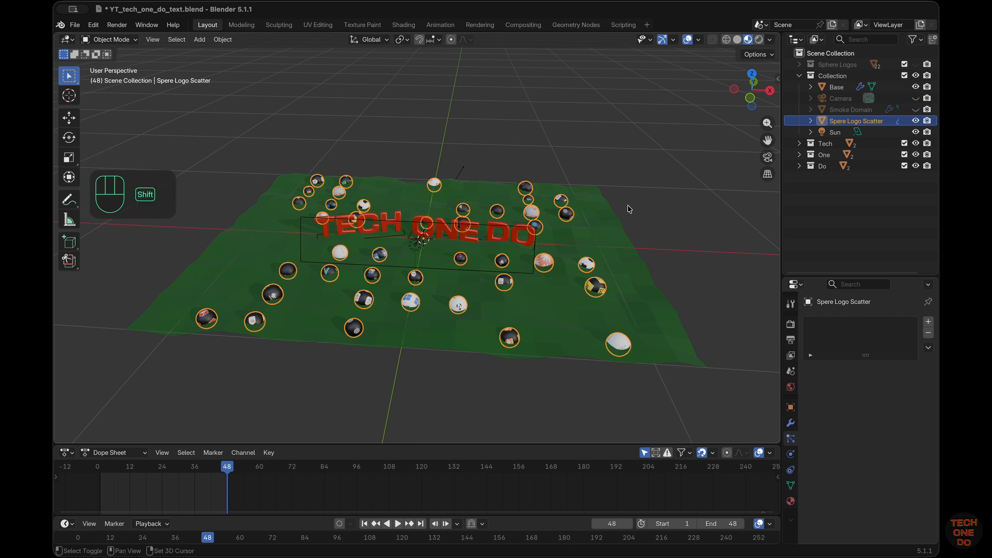
key(shift+d)
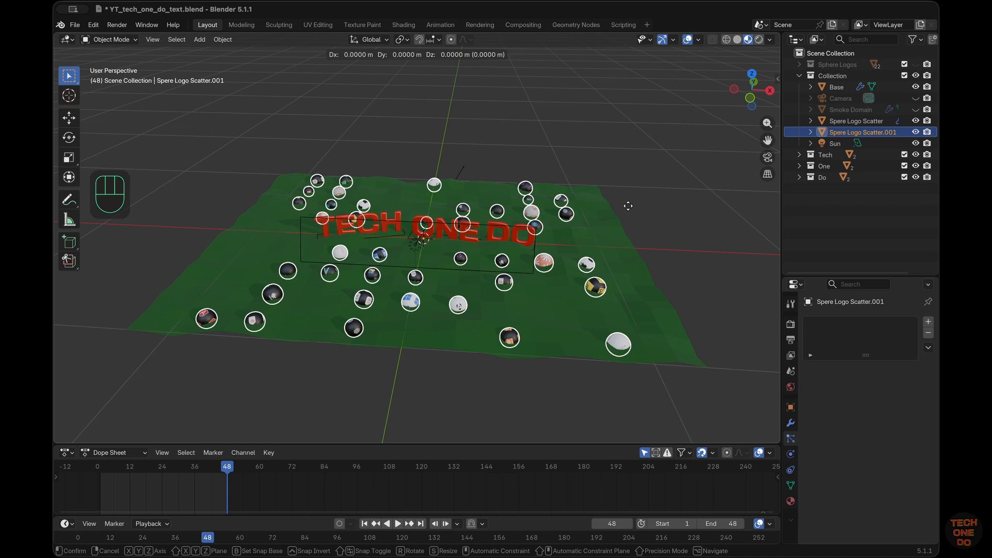
click(628, 206)
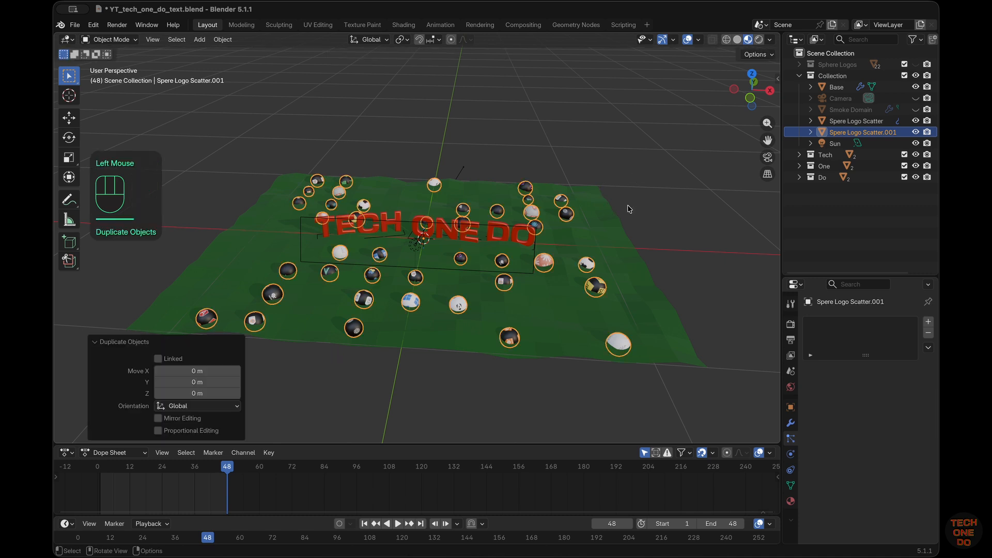
Set the duplicated scatter's X rotation to 90° so it stands upright.
key(n)
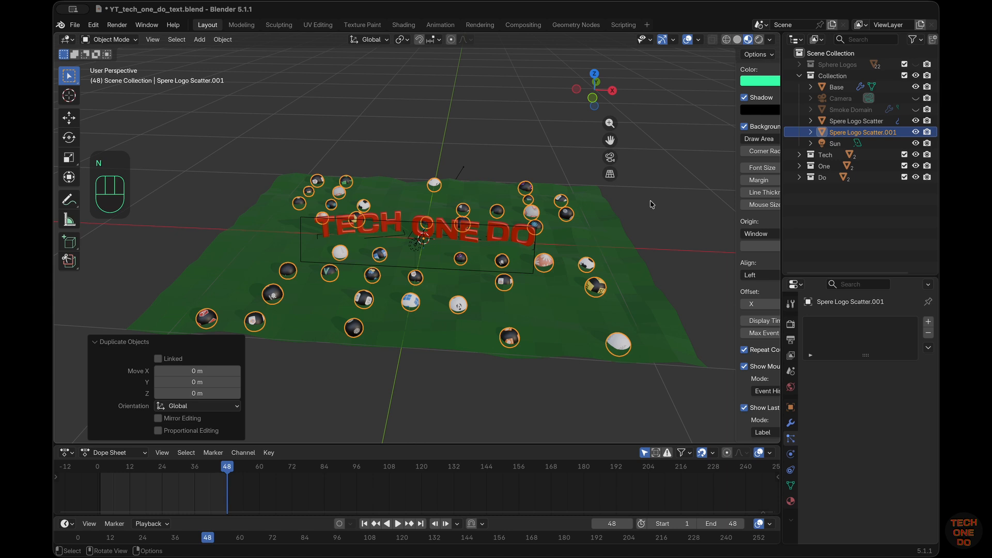
click(773, 75)
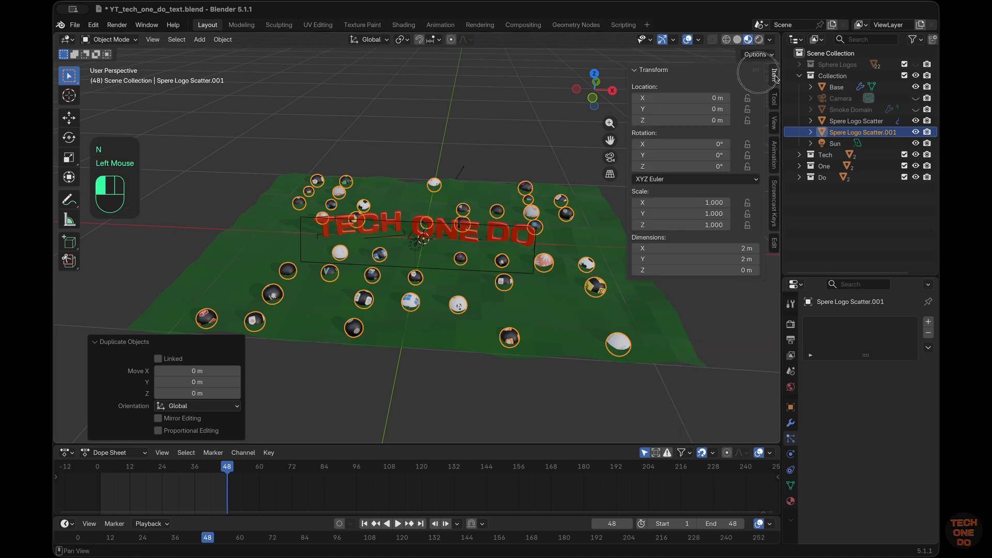
double_click(700, 144)
text(90)
key(Return)
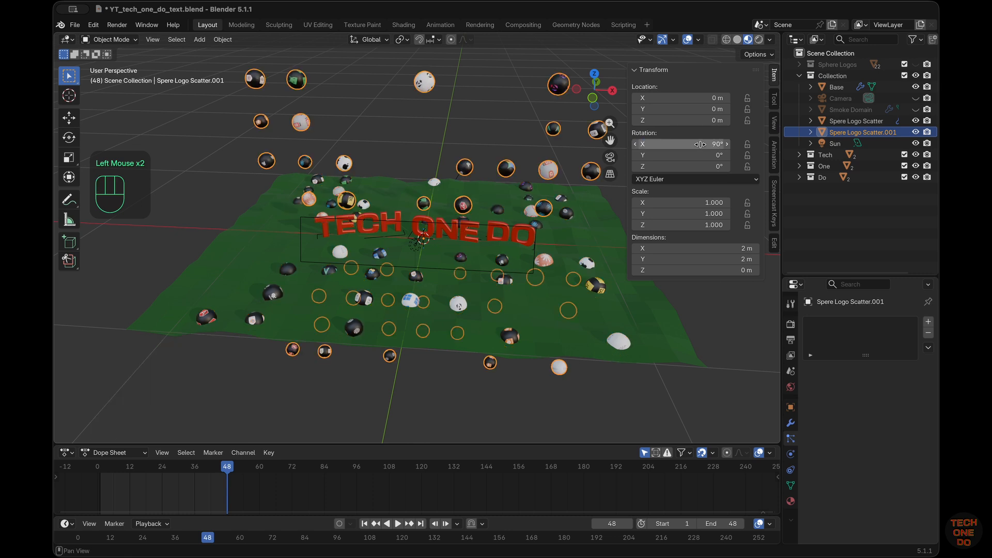
key(KP_Enter)
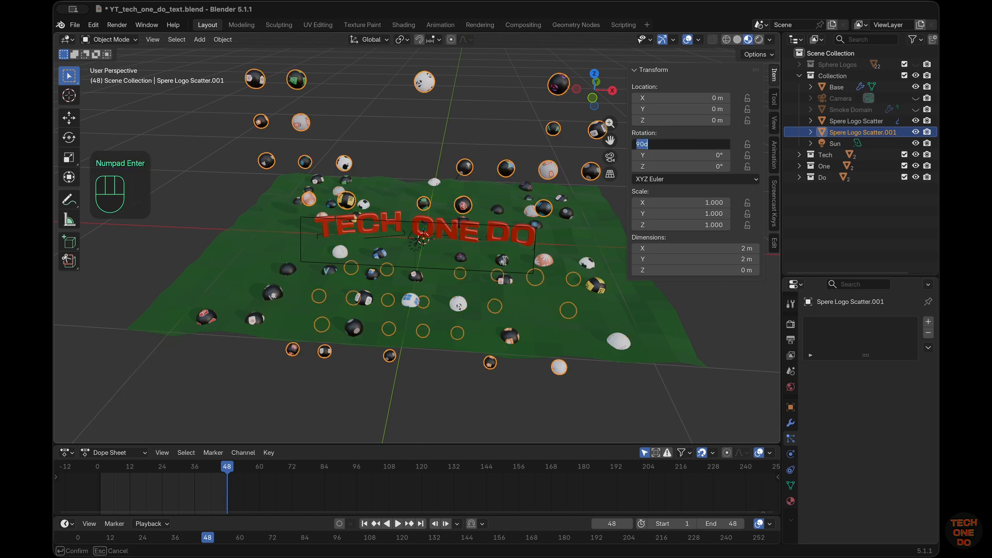
click(649, 335)
Move the upright scatter to the rear of the green base by setting its Y location to about 1.06 m.
scroll(649, 335, right, 10)
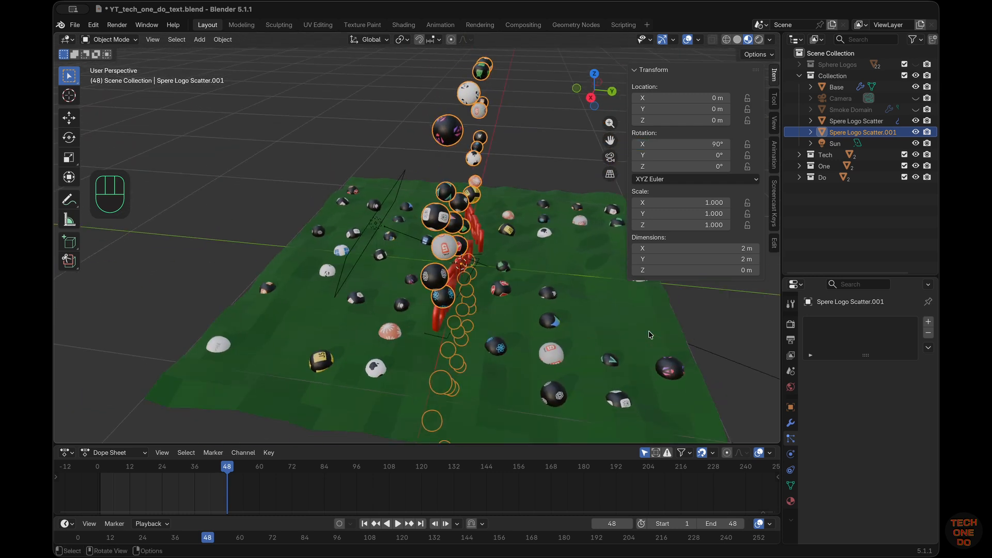
scroll(649, 335, right, 5)
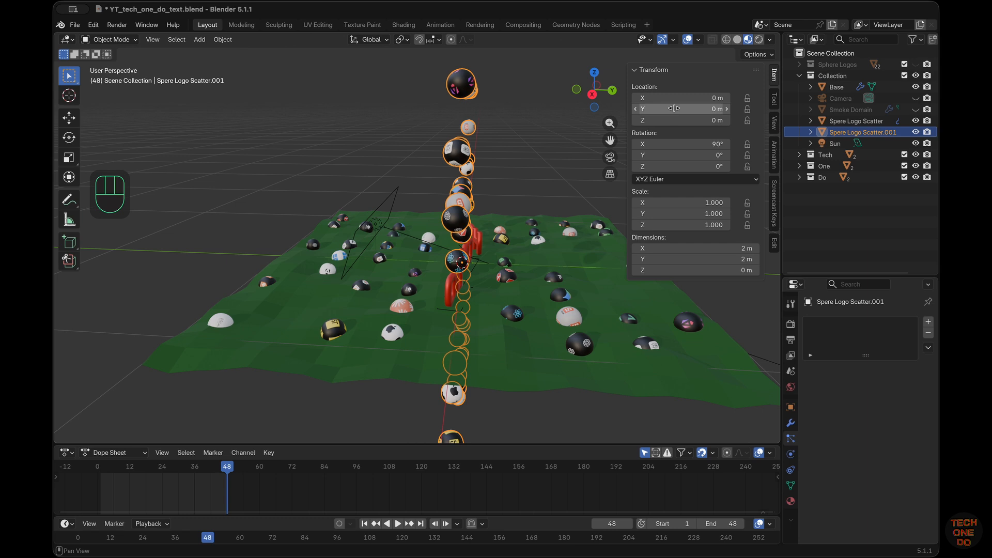
drag(666, 106, 713, 106)
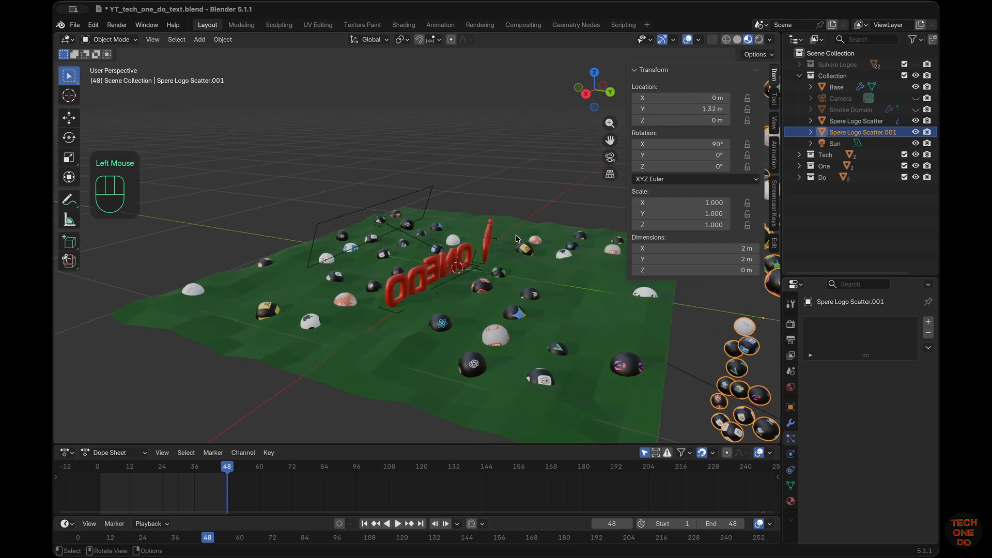
key(KP_3)
shift+scroll(519, 238, right, 5)
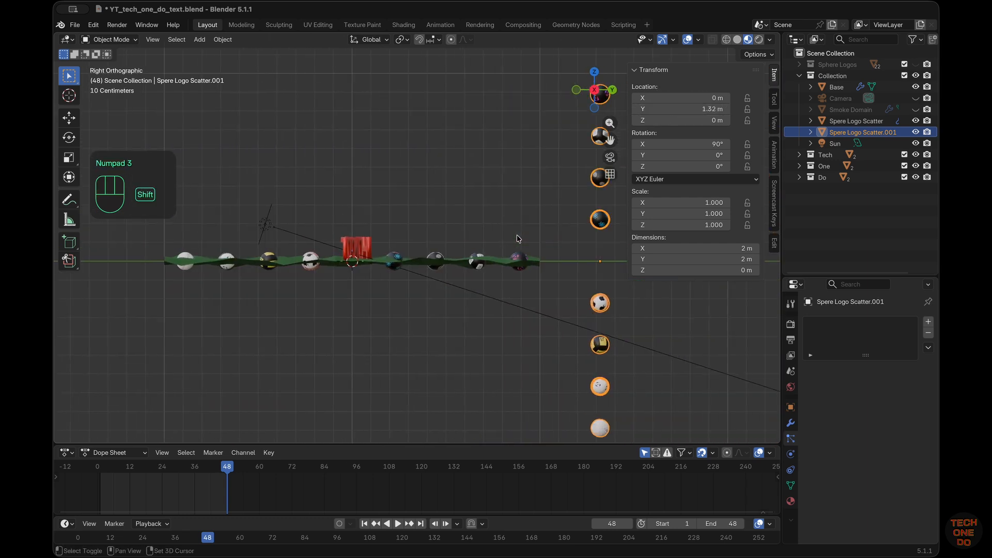
shift+scroll(518, 239, up, 1)
scroll(518, 239, up, 5)
scroll(518, 238, down, 4)
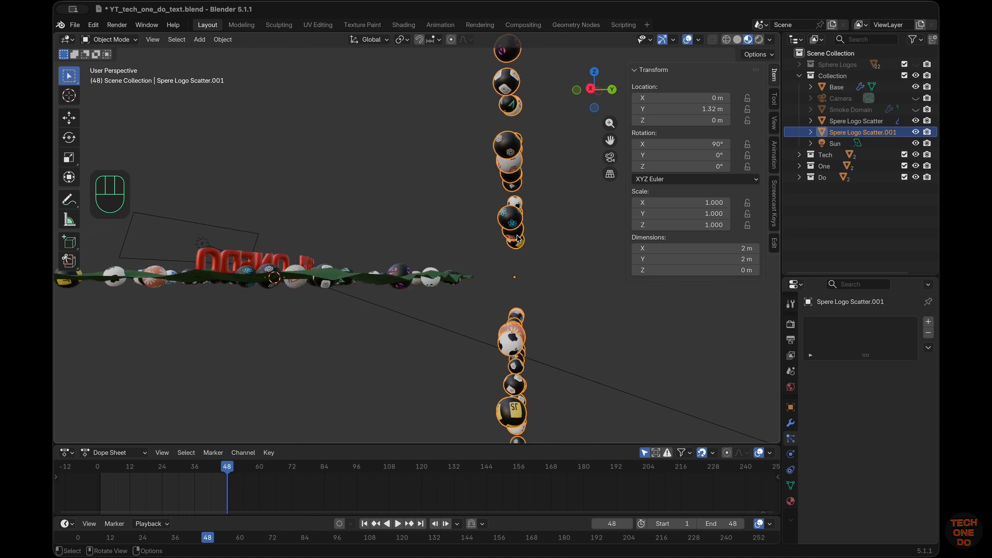
key(KP_3)
drag(701, 108, 690, 109)
scroll(571, 270, left, 10)
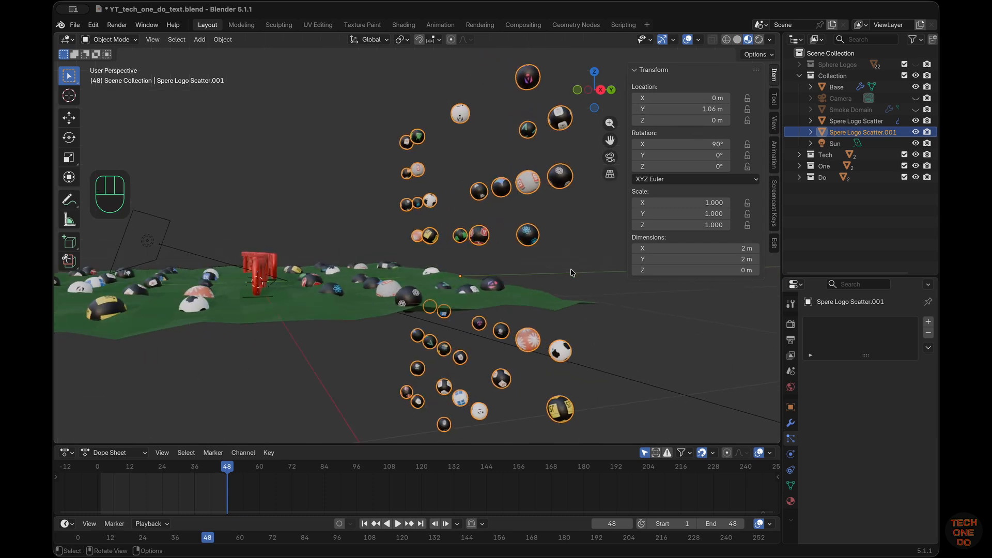
scroll(571, 272, left, 8)
Deselect the duplicated scatter and disable the Sphere Logos collection in renders.
click(774, 76)
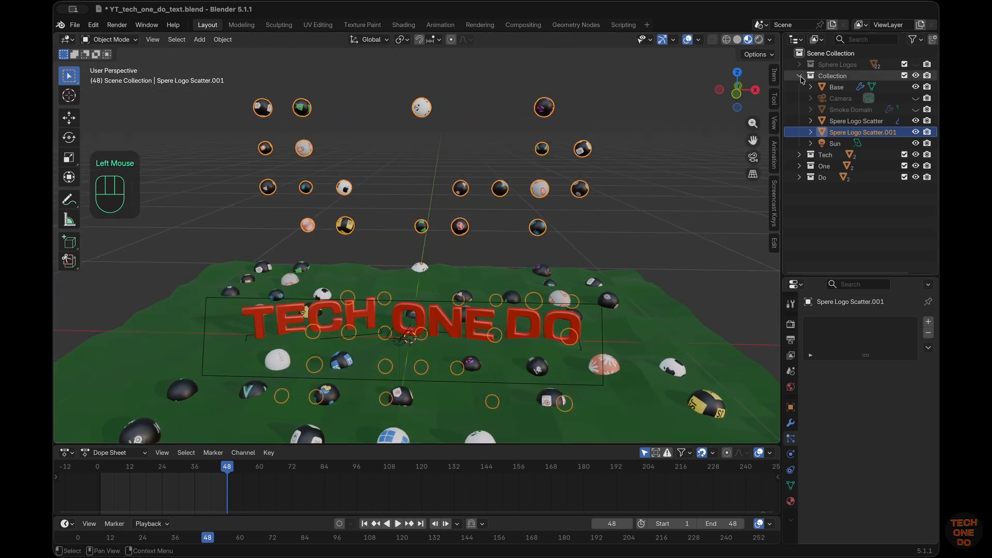
click(817, 224)
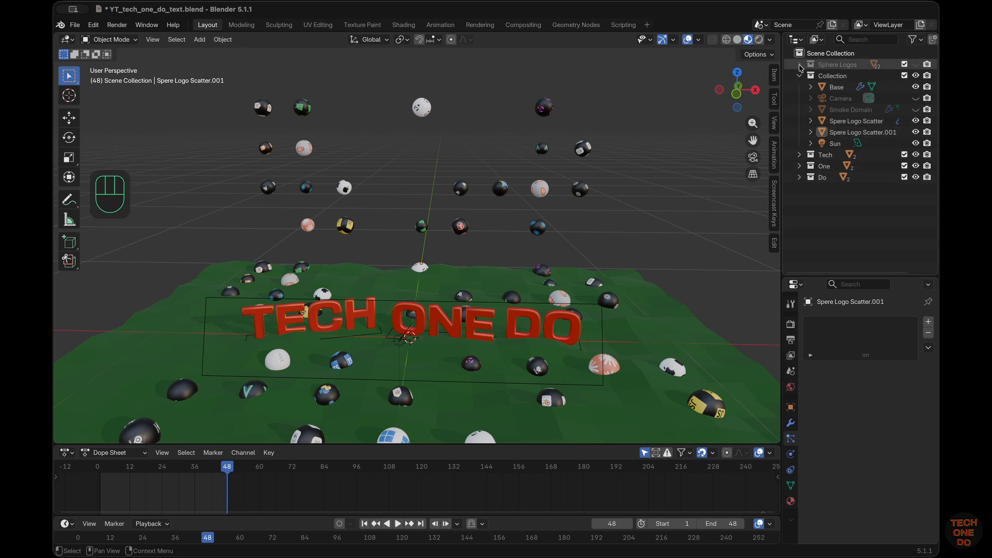
click(927, 65)
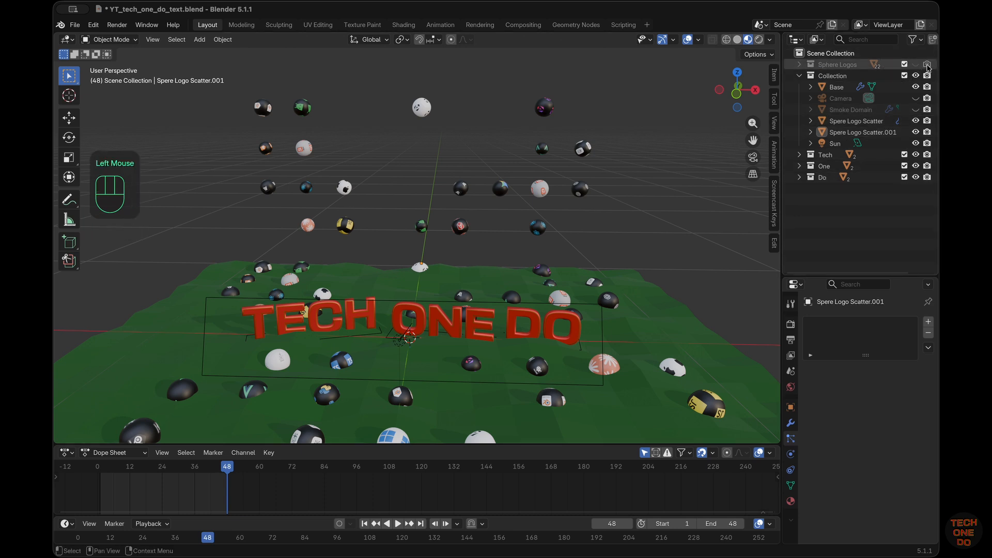
Append the Cube Logos collection from logos_2.blend and collapse it in the scene hierarchy.
click(74, 25)
click(125, 159)
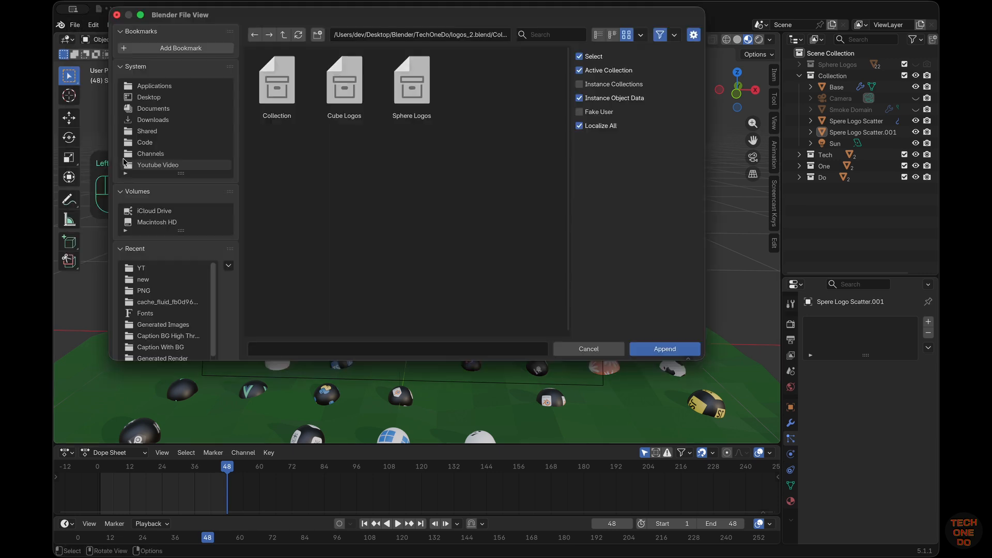
click(354, 89)
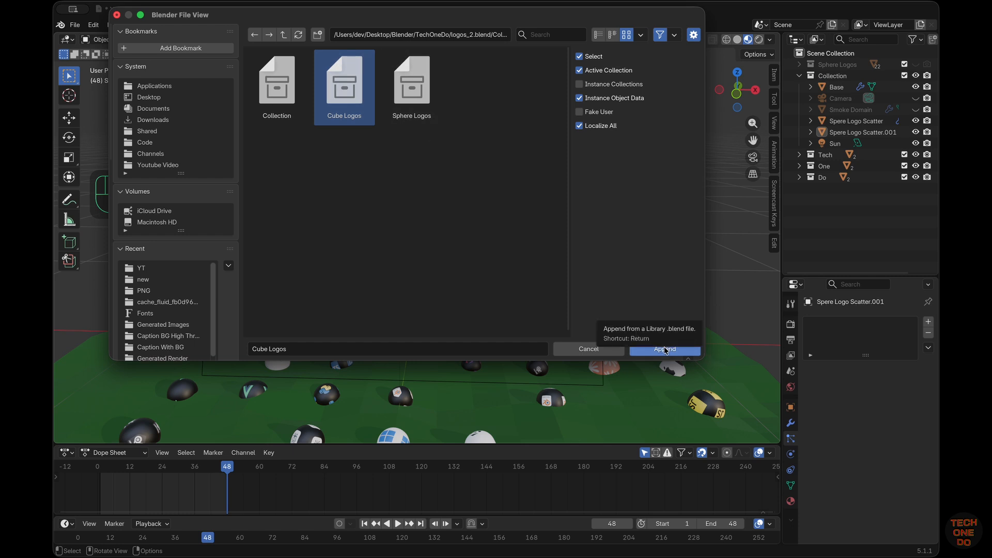
click(665, 350)
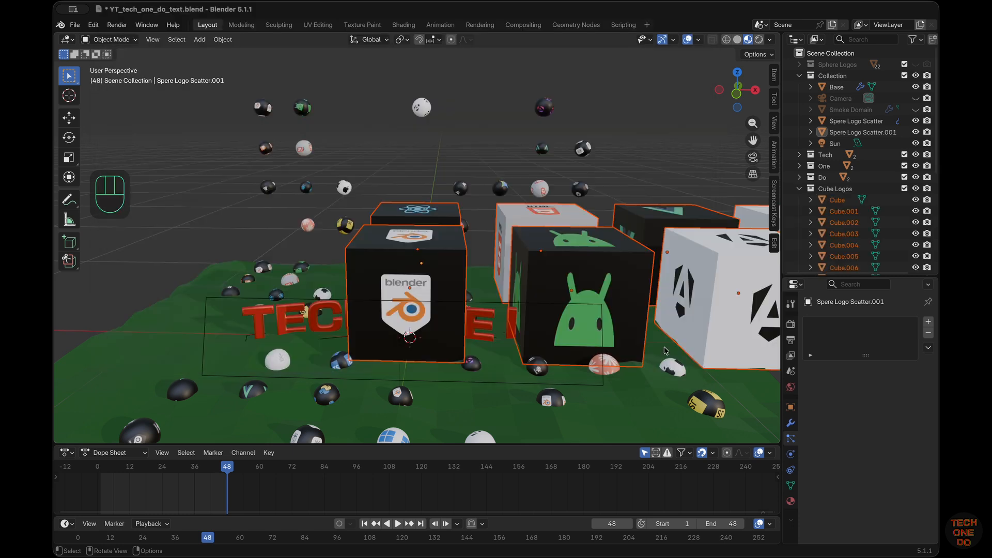
click(800, 189)
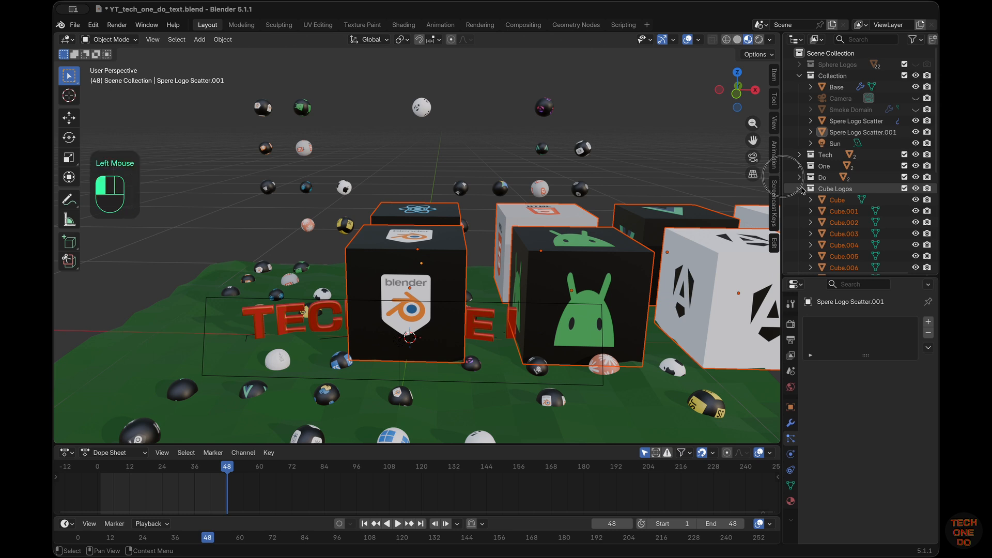
Hide the Cube Logos collection in the viewport and make the upright scatter's geometry node group a single-user copy.
click(916, 189)
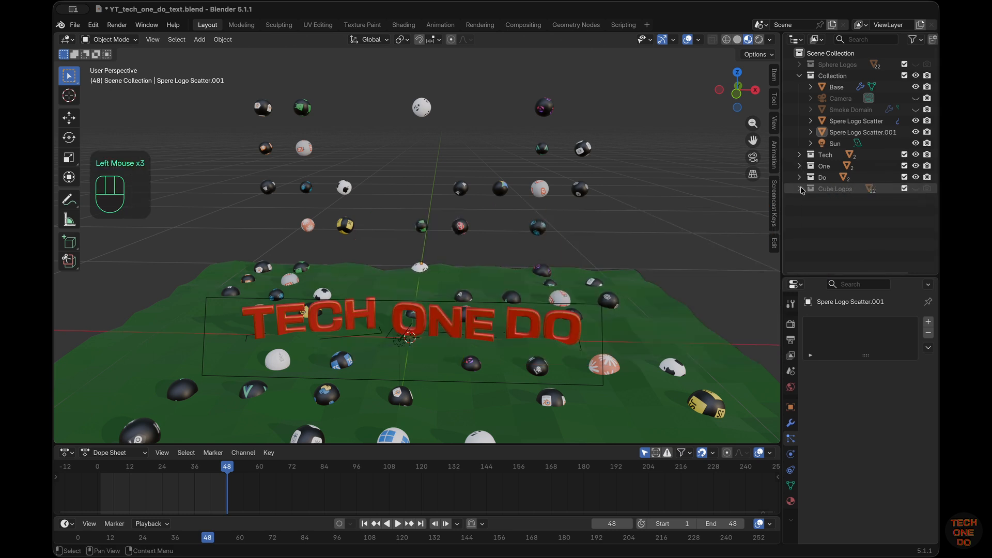
click(541, 192)
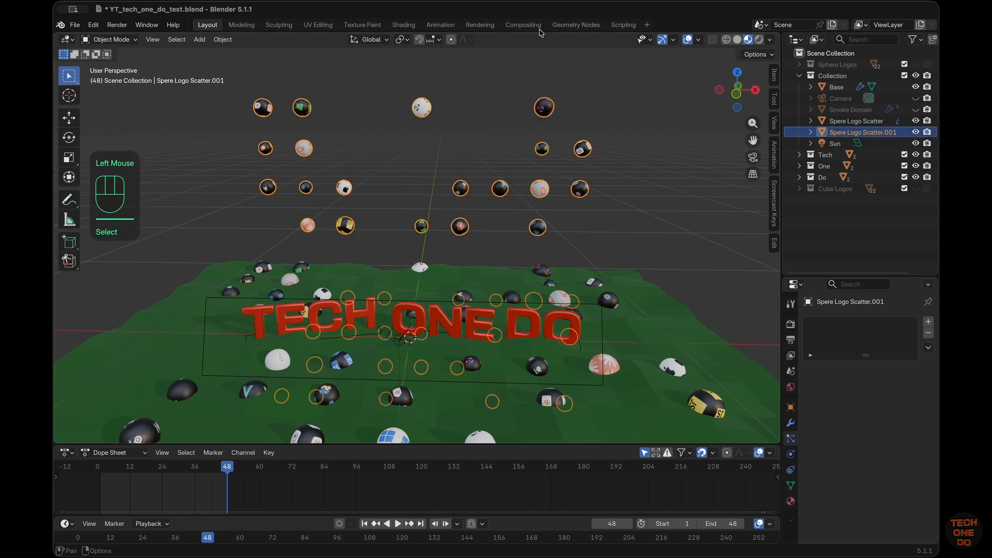
click(572, 26)
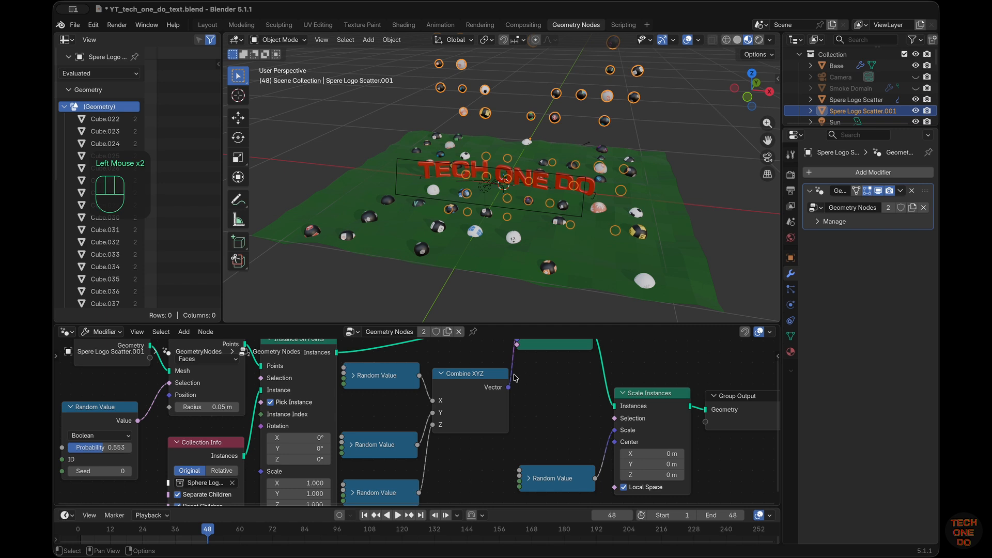
click(351, 331)
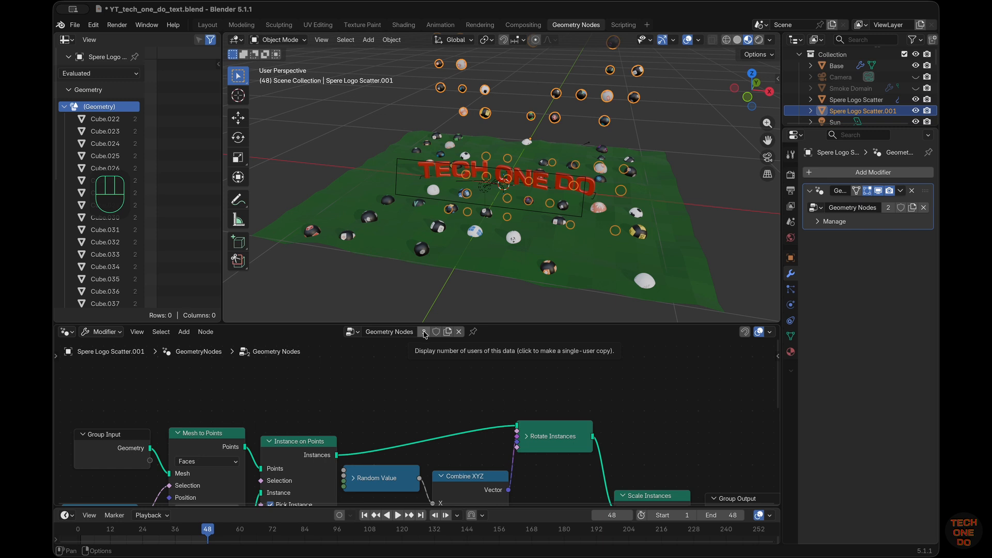
click(424, 333)
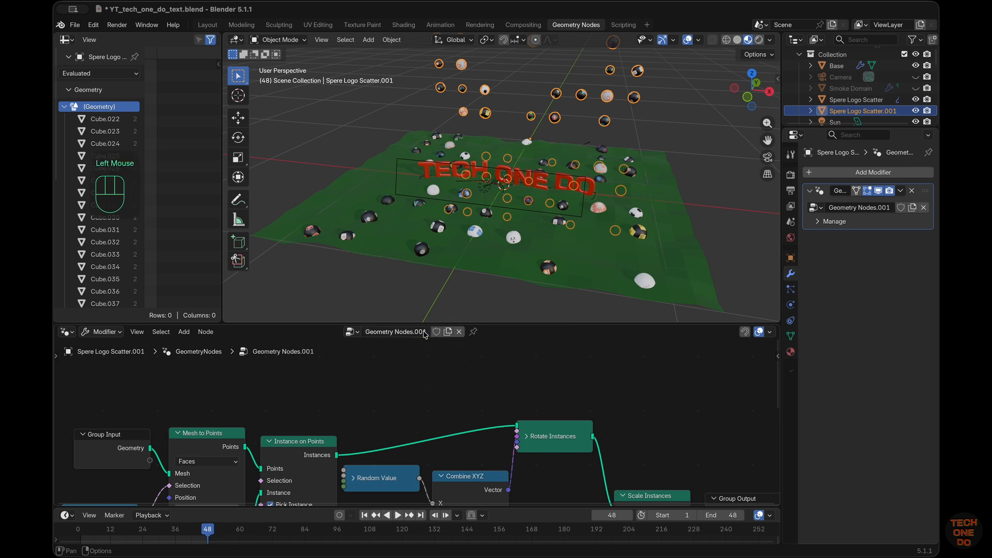
Set the Collection Info node of the upright scatter to the Cube Logos collection.
scroll(517, 392, down, 3)
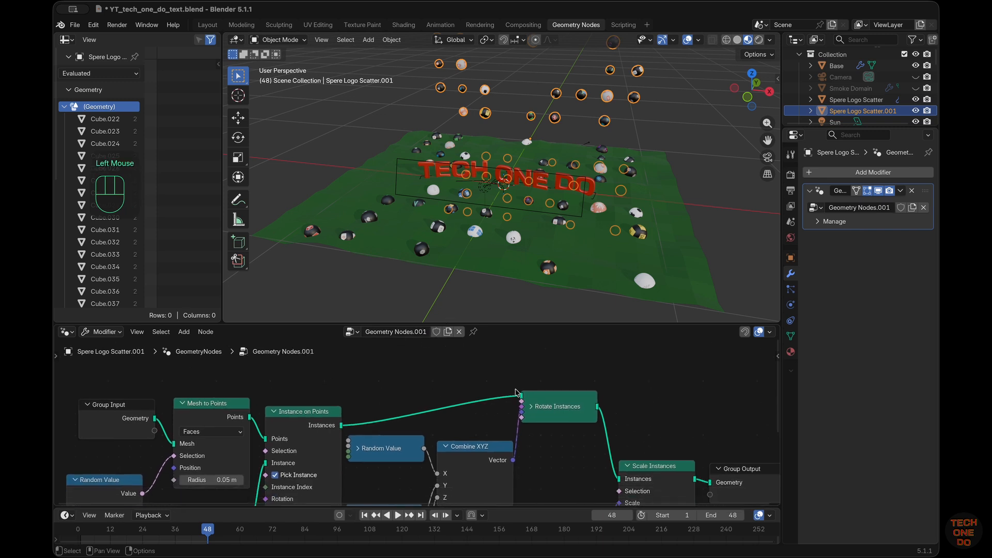
scroll(517, 392, down, 3)
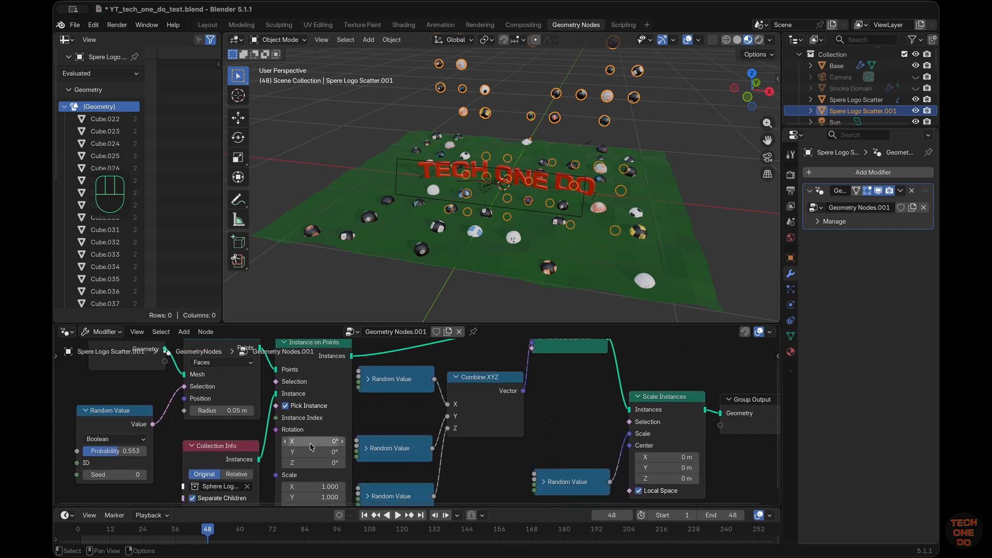
click(247, 486)
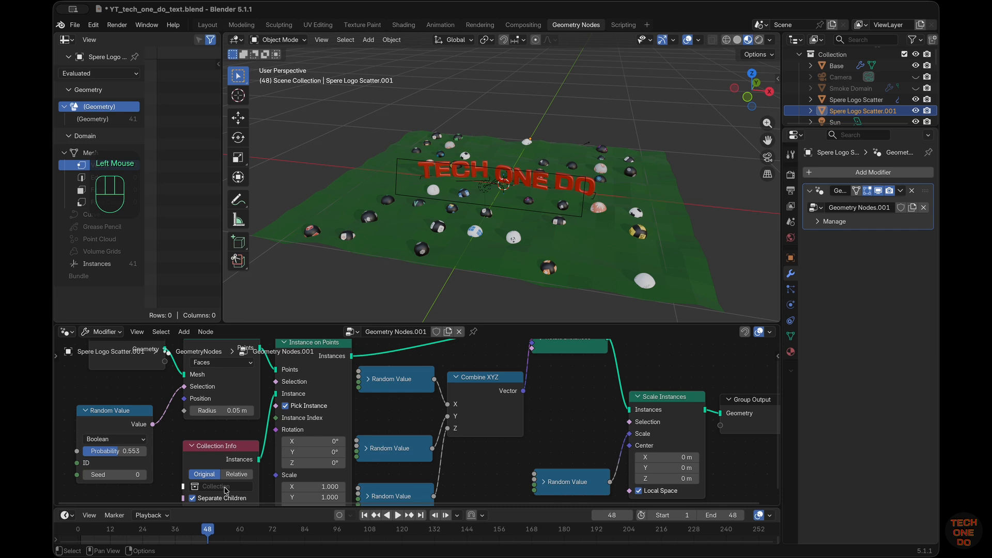
double_click(224, 487)
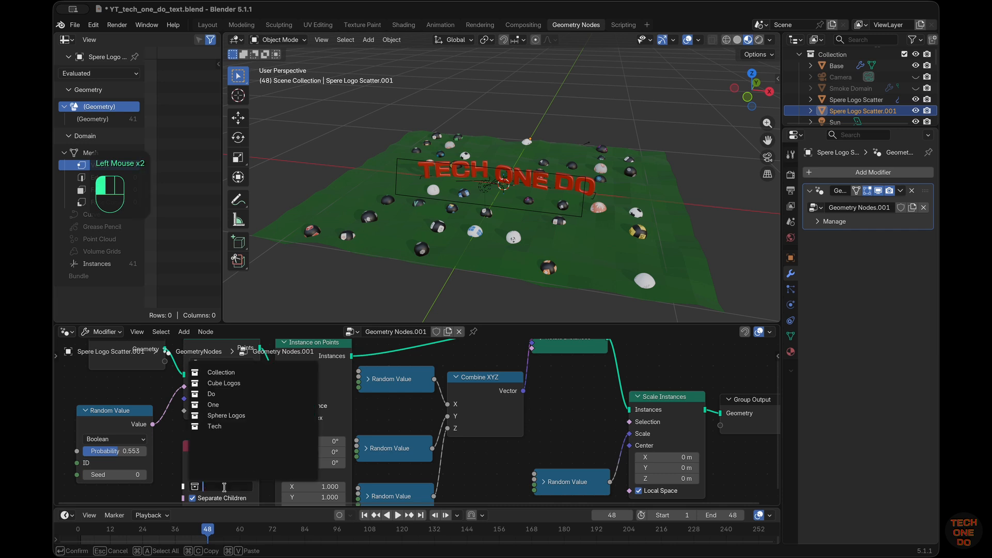
click(240, 383)
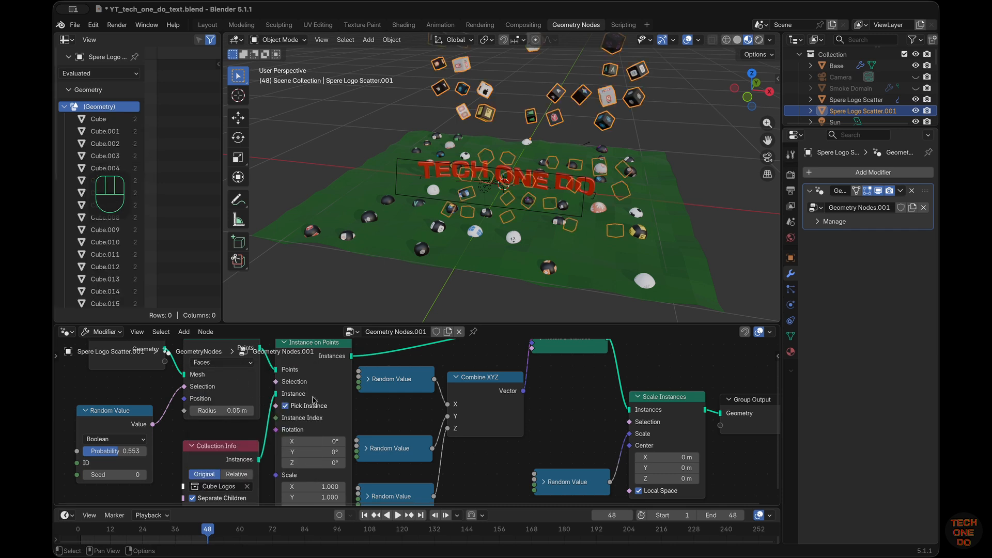
Cut the Combine XYZ link into Rotate Instances and the Boolean Random Value link into the Mesh to Points selection.
click(566, 432)
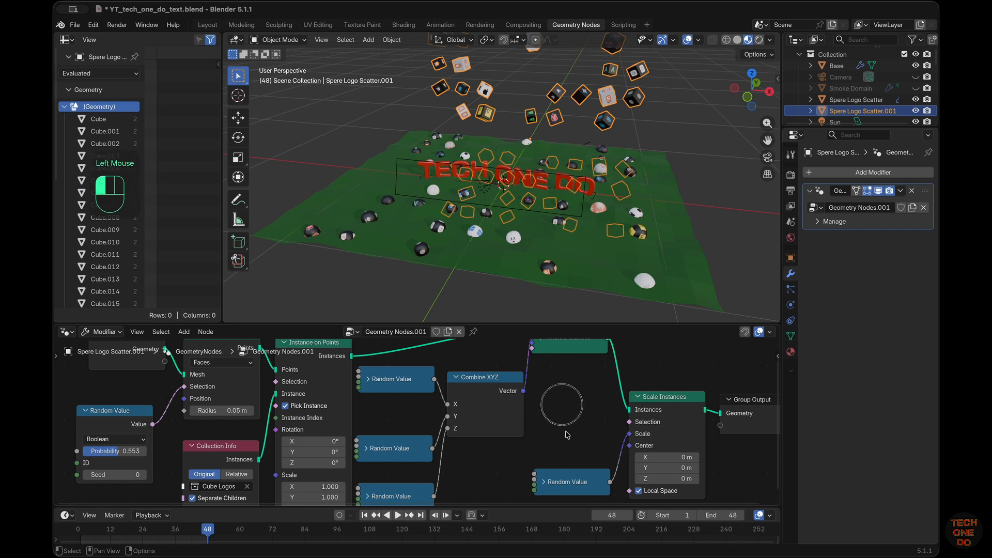
scroll(565, 431, up, 3)
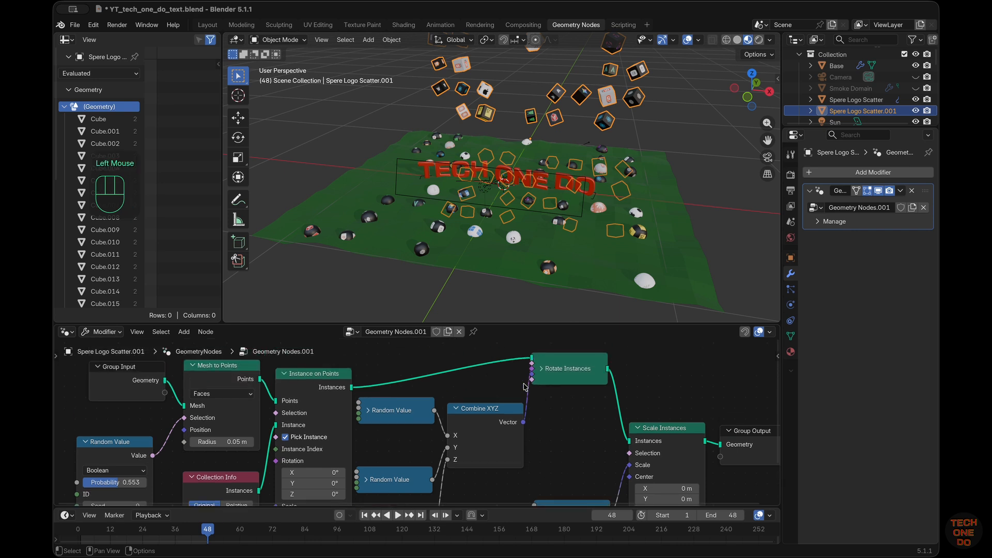
super+right_drag(520, 356, 543, 406)
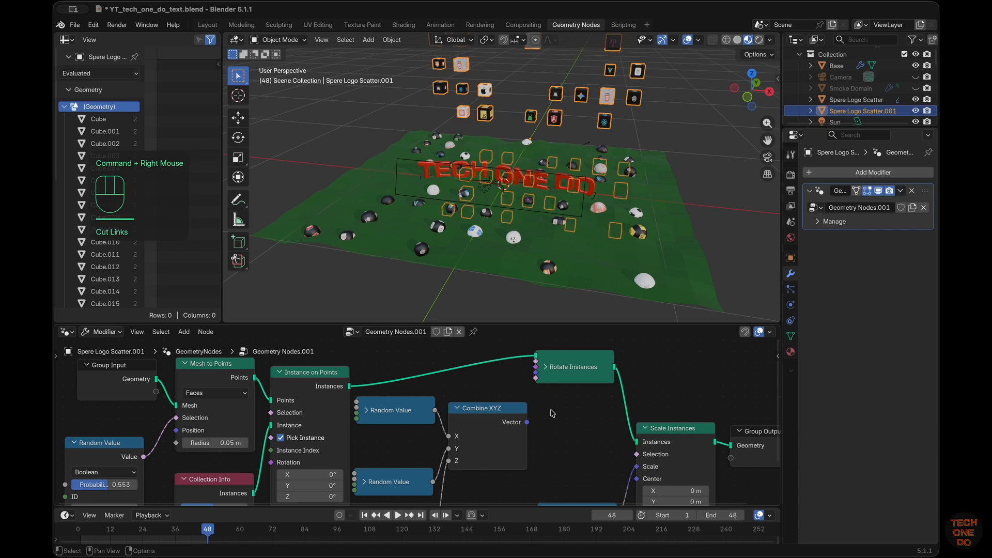
key(super)
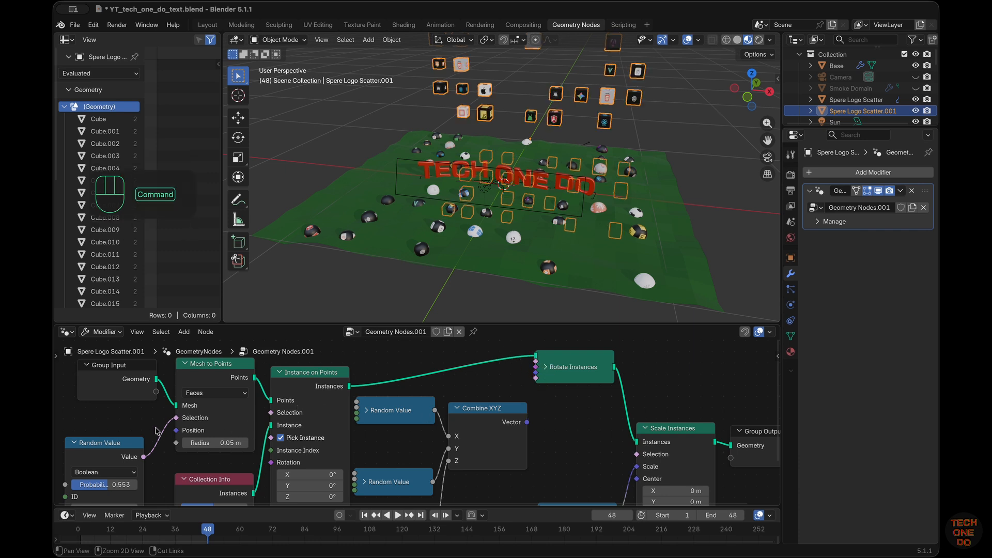
super+right_drag(183, 411, 166, 445)
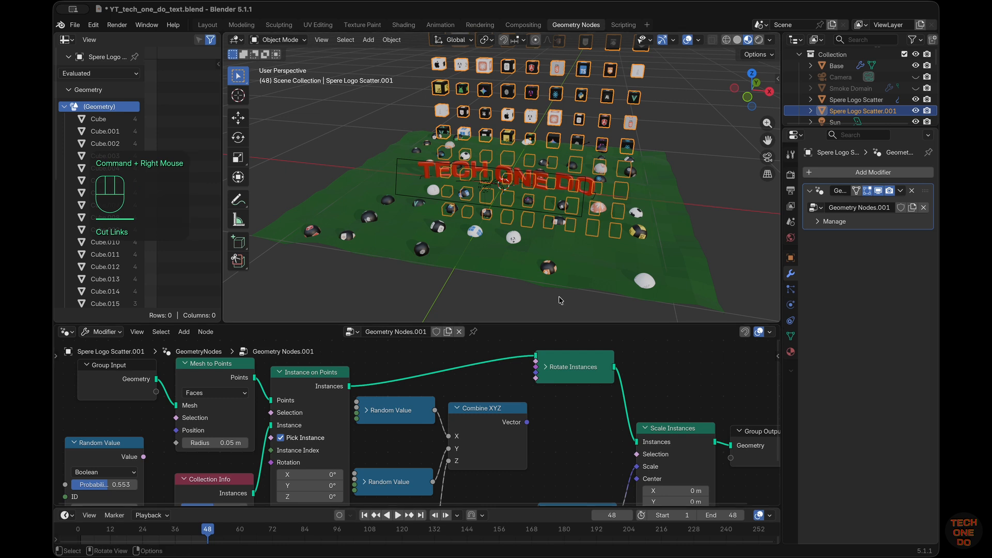
Examine the upright cube grid behind the text in the perspective and camera views.
scroll(560, 300, right, 2)
scroll(561, 300, right, 5)
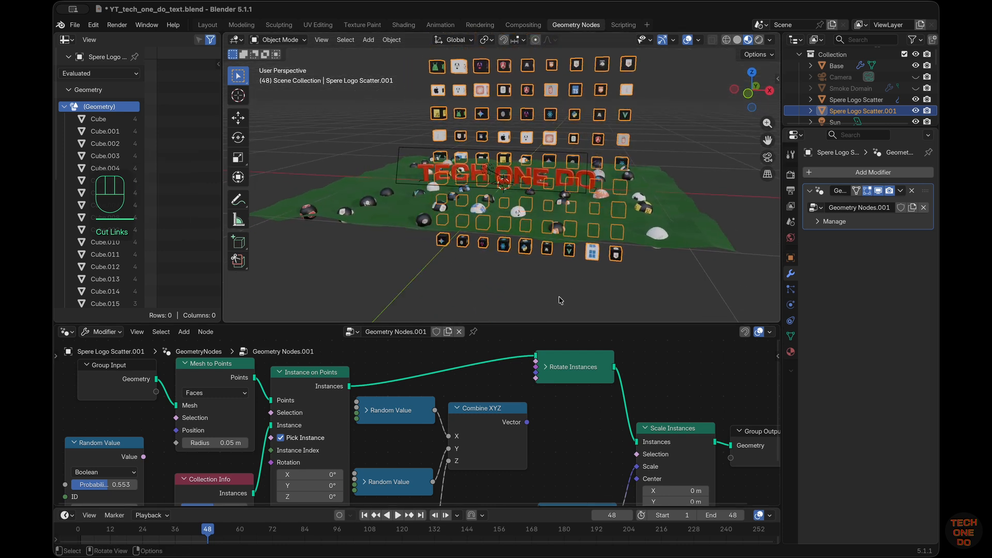
scroll(561, 300, down, 2)
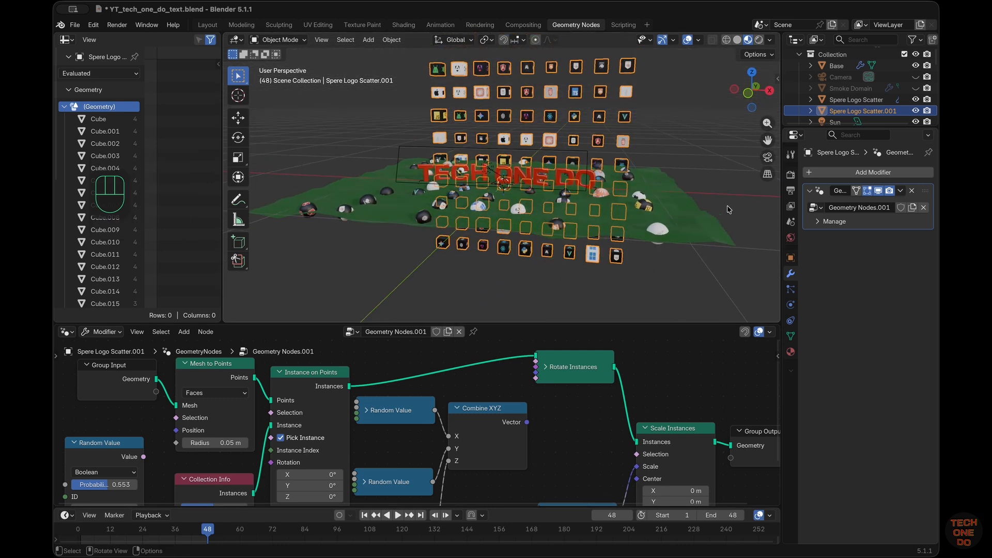
scroll(764, 164, left, 4)
click(765, 161)
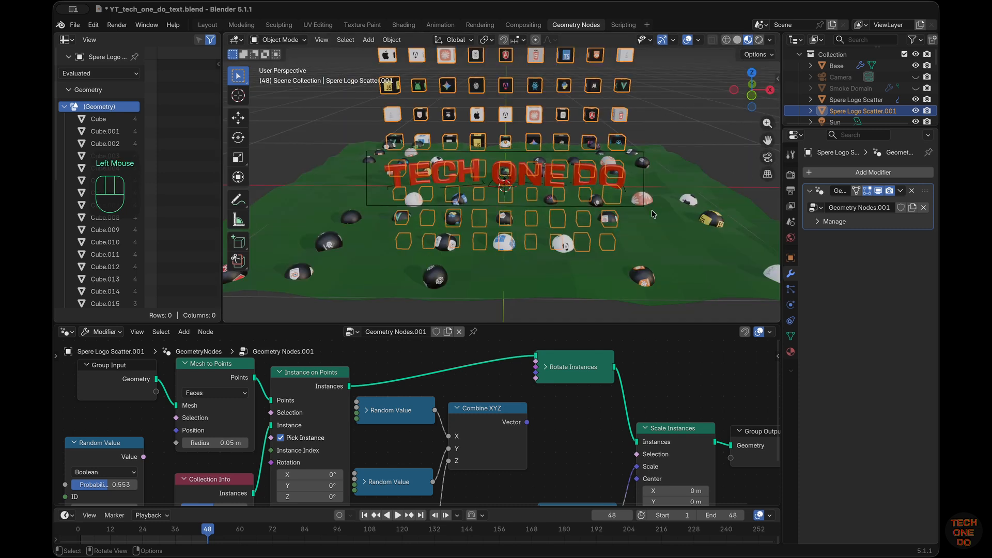
click(768, 157)
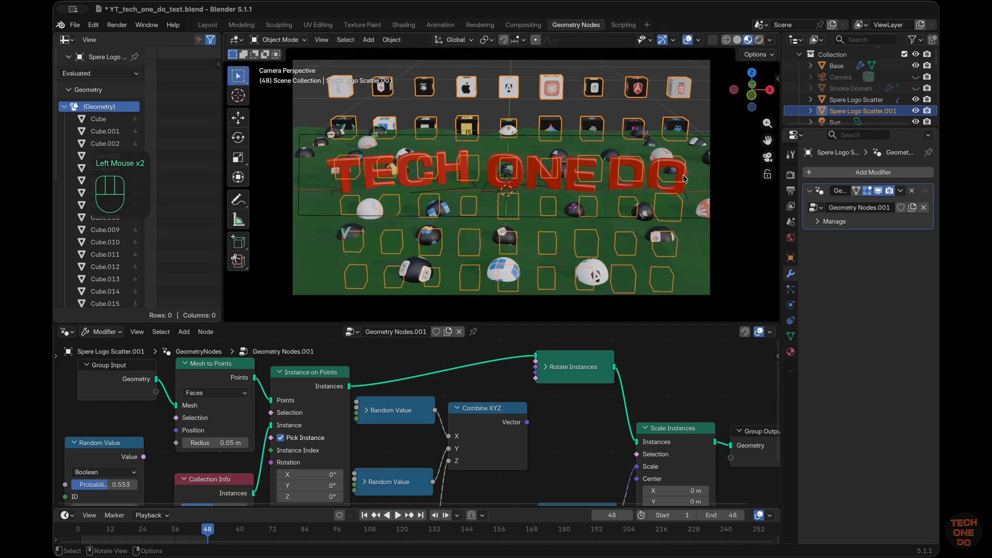
click(734, 190)
scroll(726, 191, down, 1)
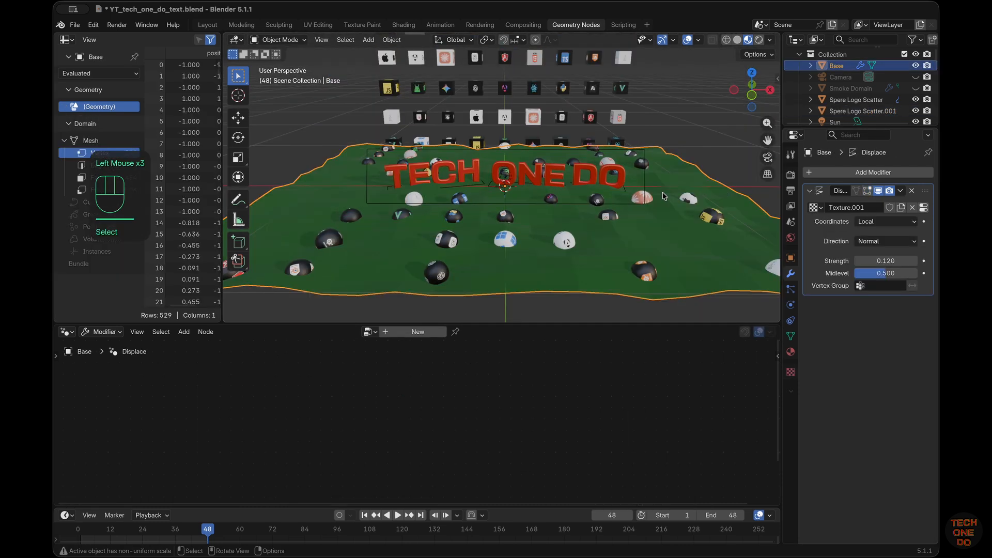
click(769, 160)
click(744, 232)
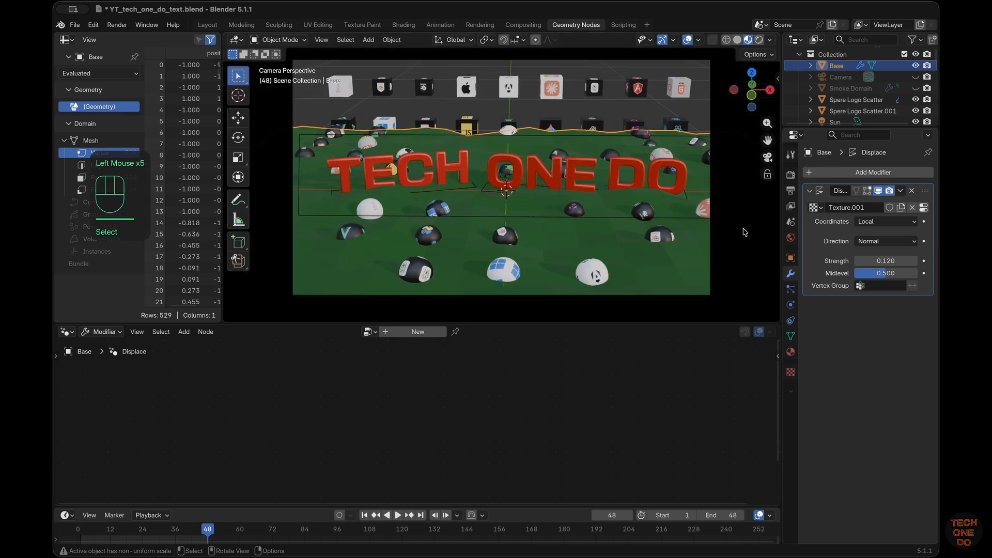
scroll(745, 232, left, 1)
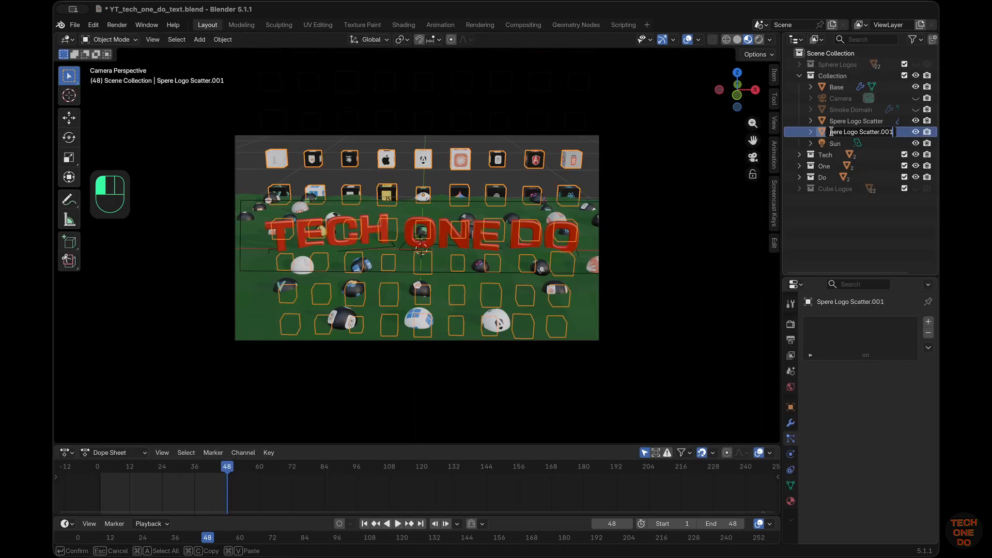
Rename the upright scatter object as Cube Logo Scatter.
double_click(832, 131)
text(Cube)
key(Return)
double_click(891, 110)
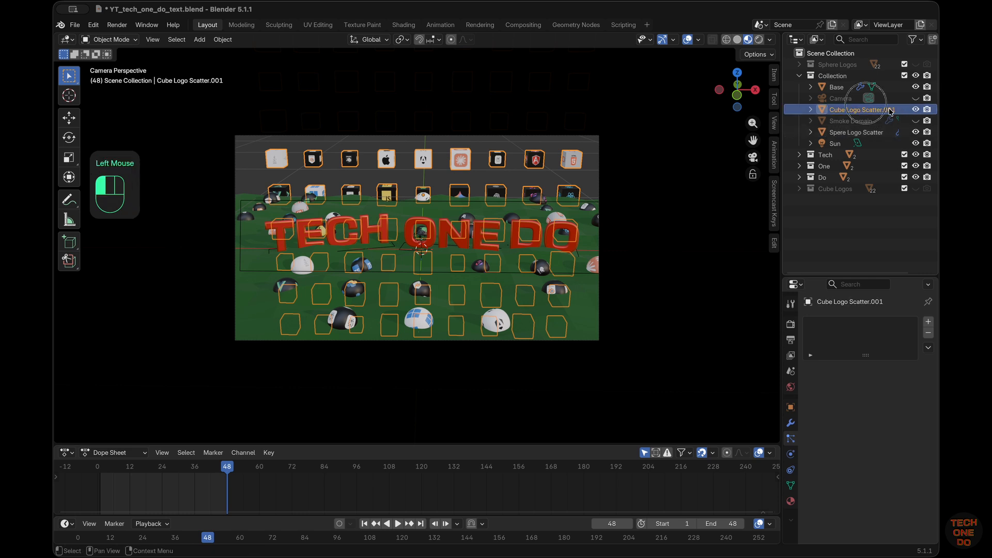
key(BackSpace)
key(BackSpace)
key(BackSpace)
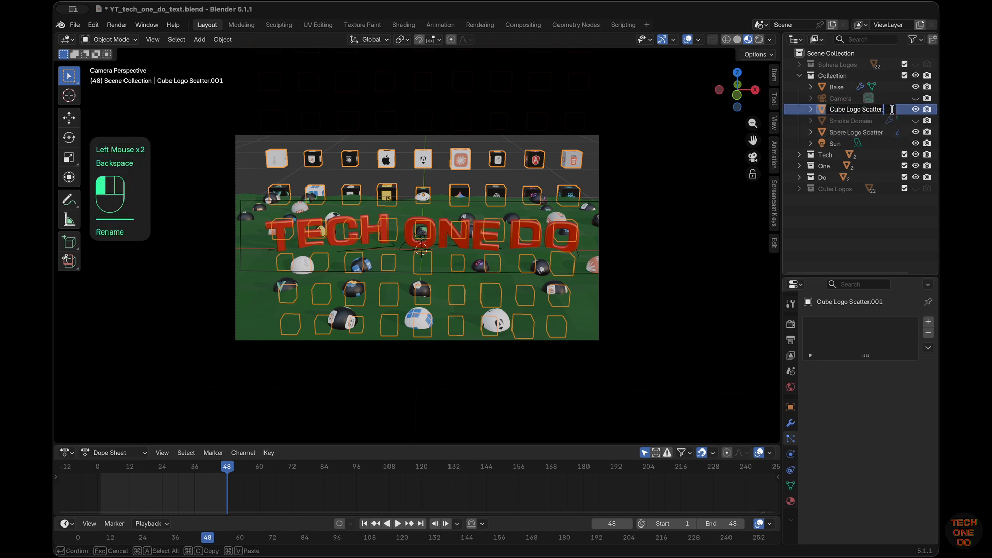
Raise the Cube Logo Scatter by setting its Z location to 0.1 m.
click(775, 76)
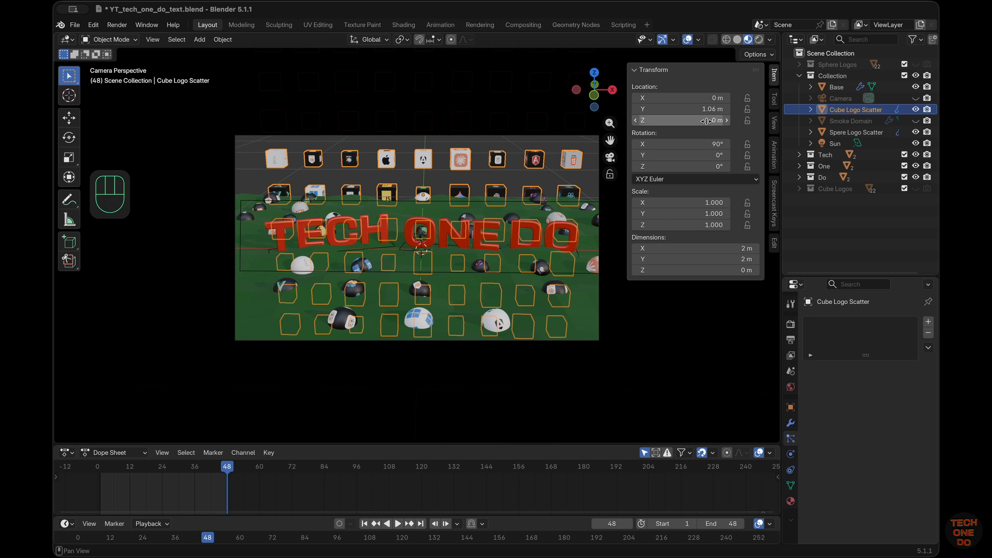
drag(707, 121, 698, 116)
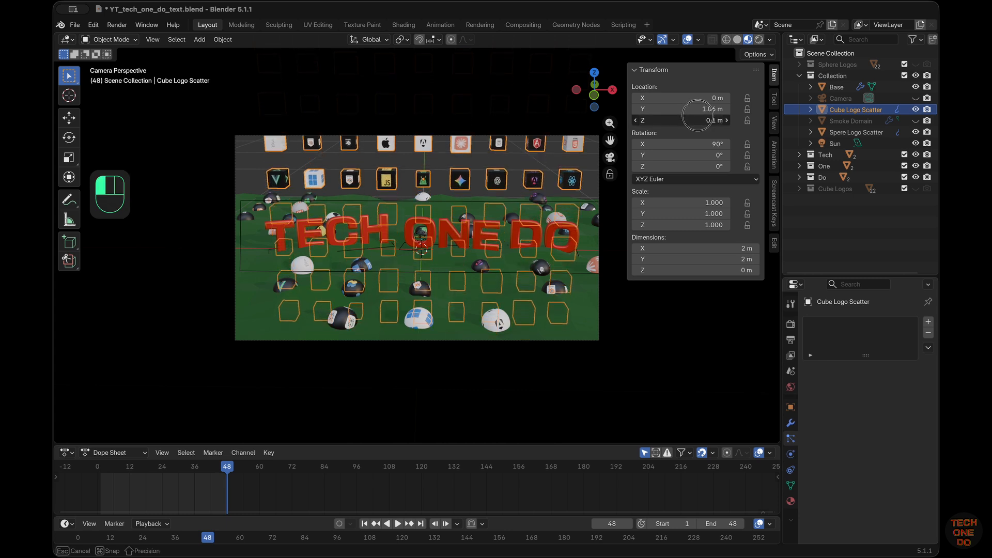
drag(697, 115, 698, 116)
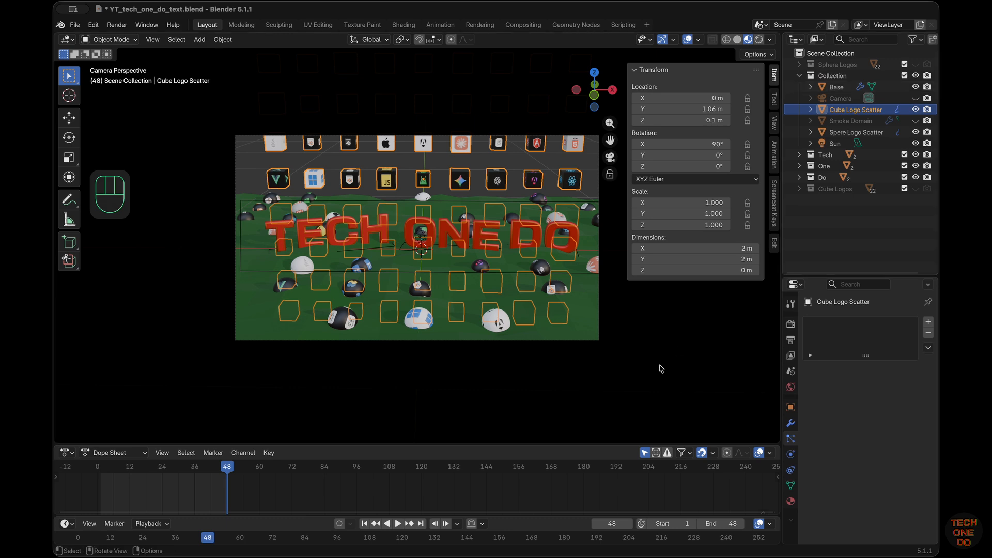
Lock the camera to the view and reframe it so two full rows of logo cubes show above the base.
click(614, 162)
click(614, 162)
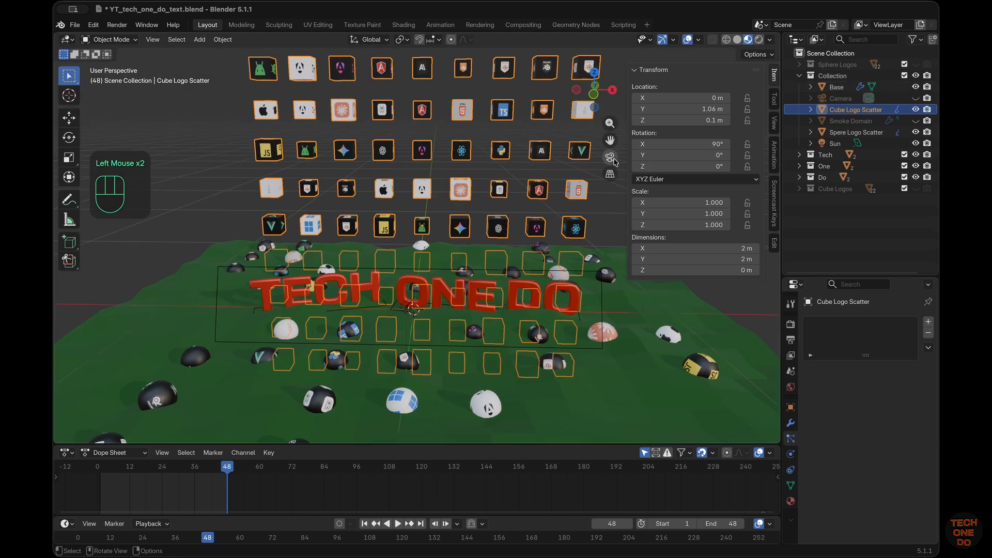
click(610, 174)
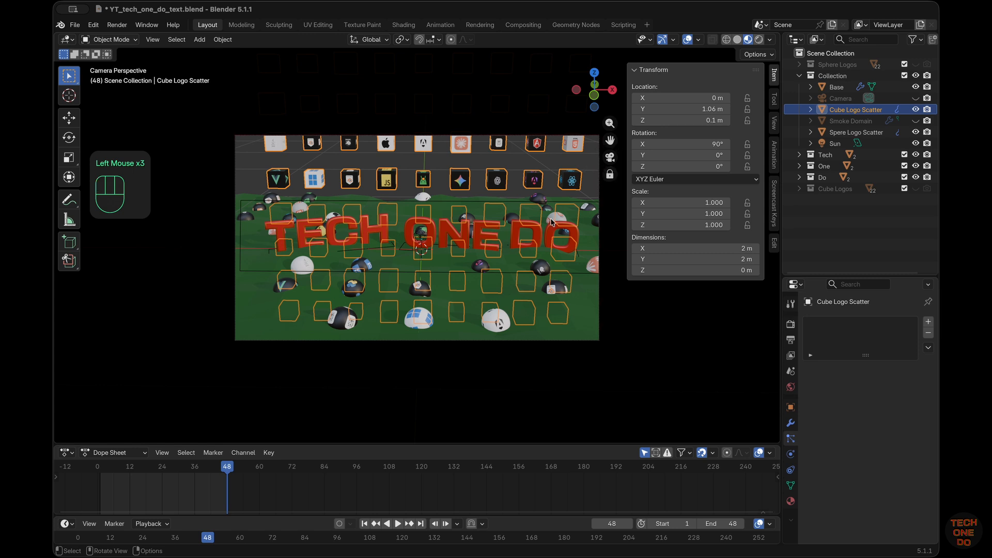
shift+scroll(551, 222, up, 4)
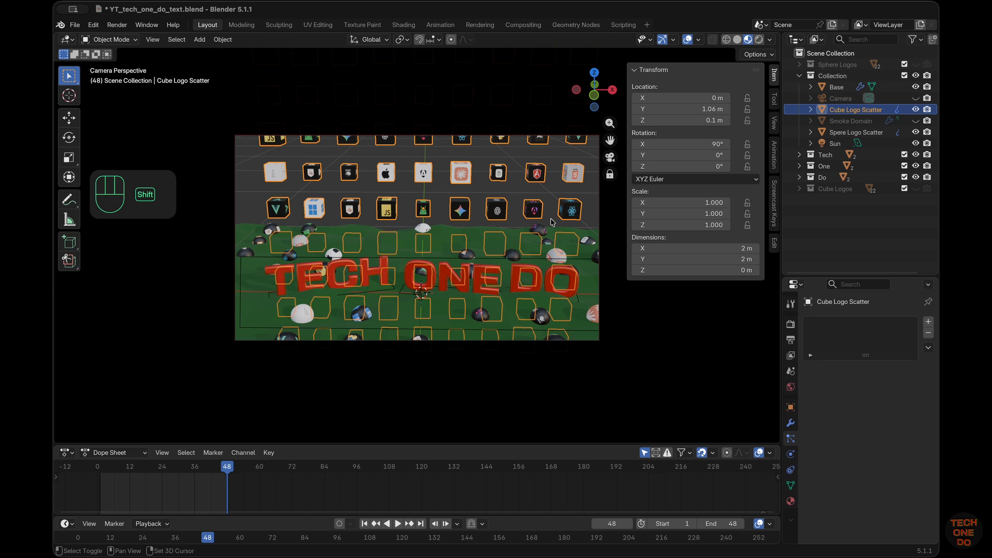
shift+scroll(551, 222, down, 2)
shift+scroll(550, 223, down, 2)
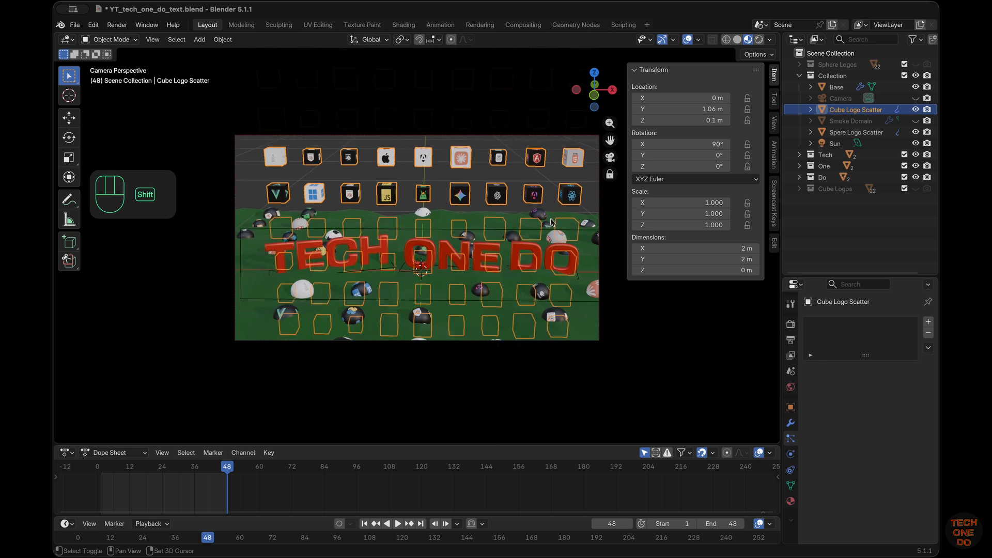
shift+scroll(550, 222, up, 3)
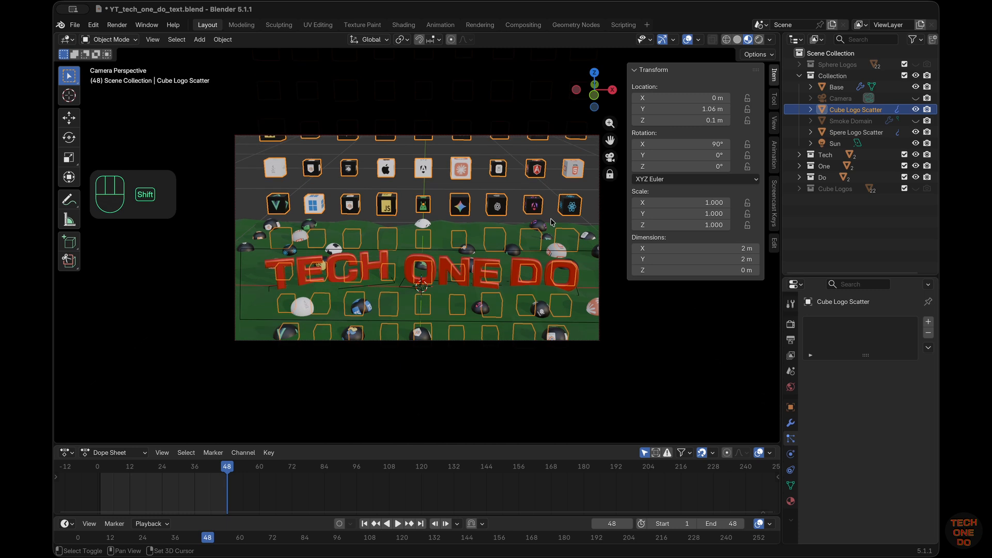
shift+scroll(551, 222, down, 4)
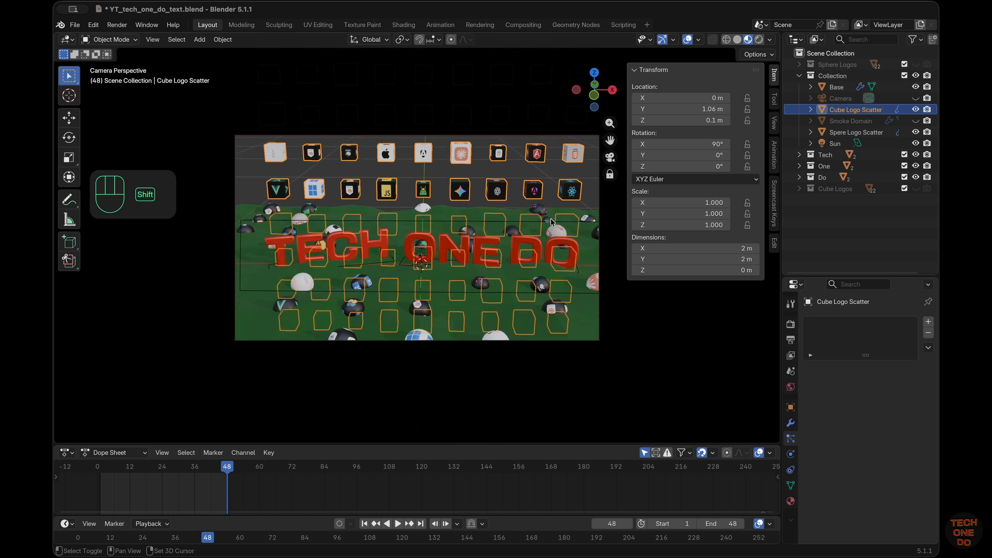
Isolate the Cube Logo Scatter in local view and face it from the front.
click(688, 327)
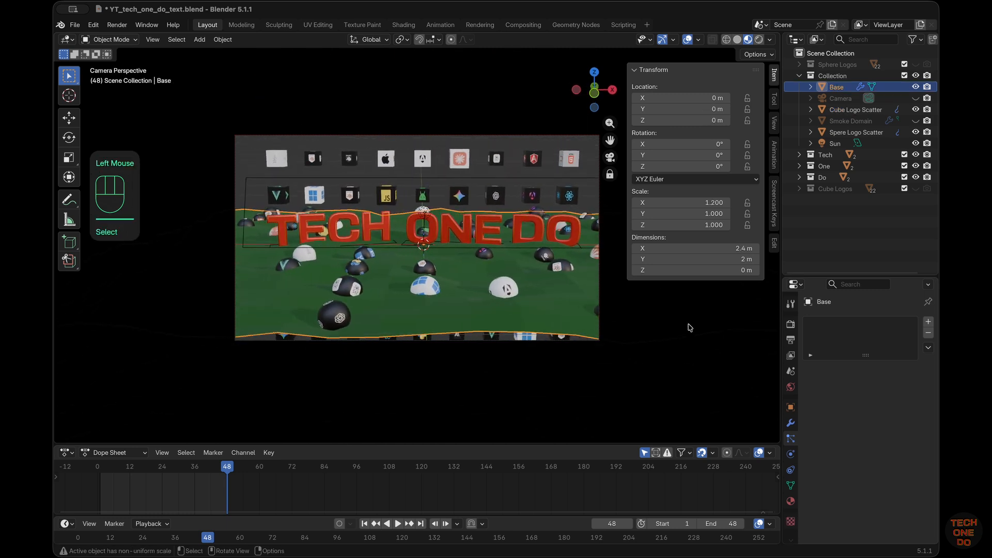
key(KP_7)
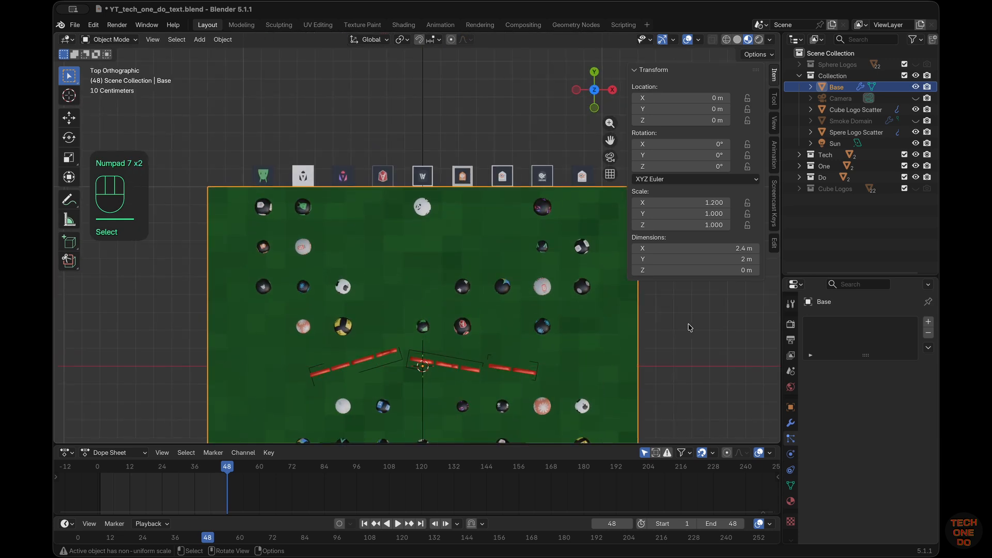
key(KP_1)
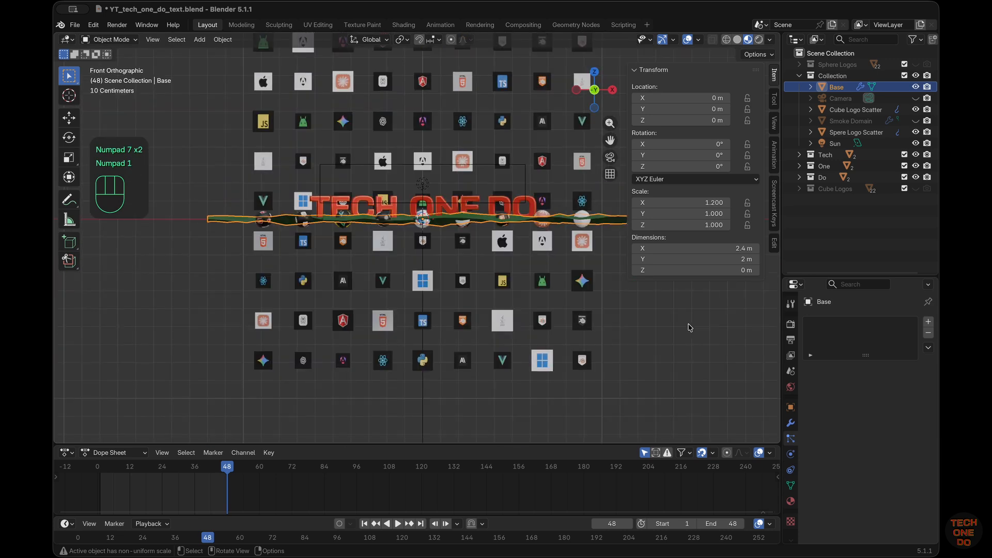
key(n)
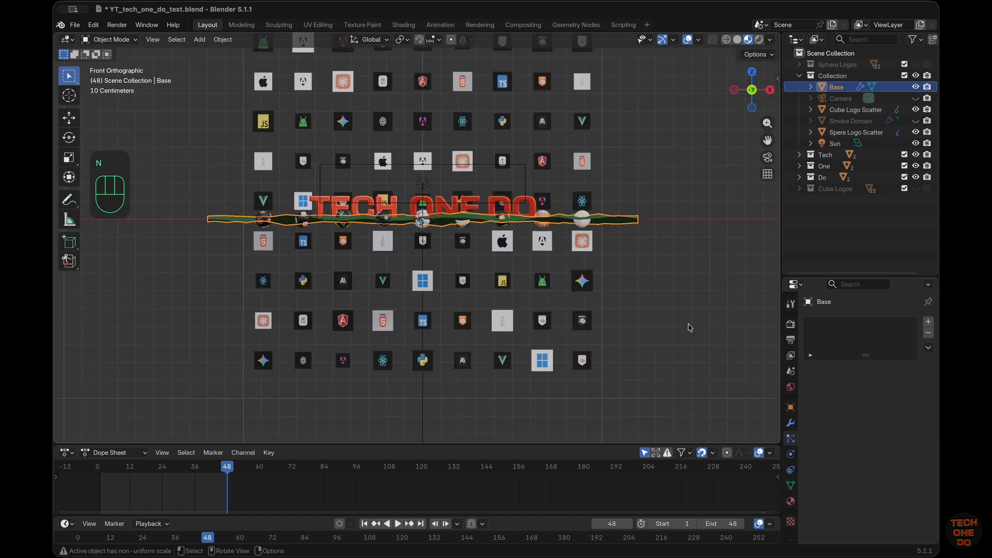
key(n)
key(n)
click(590, 165)
scroll(590, 164, left, 1)
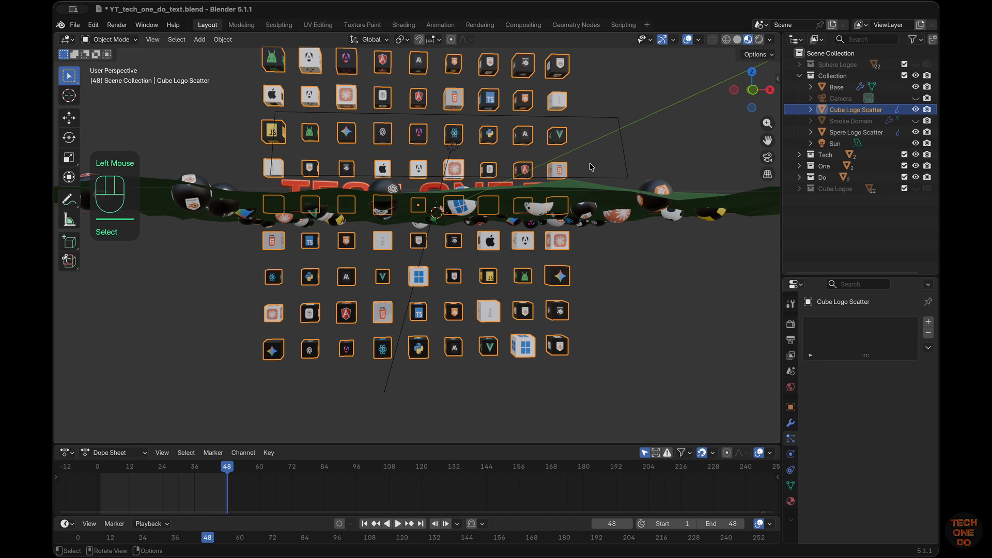
key(slash)
key(KP_1)
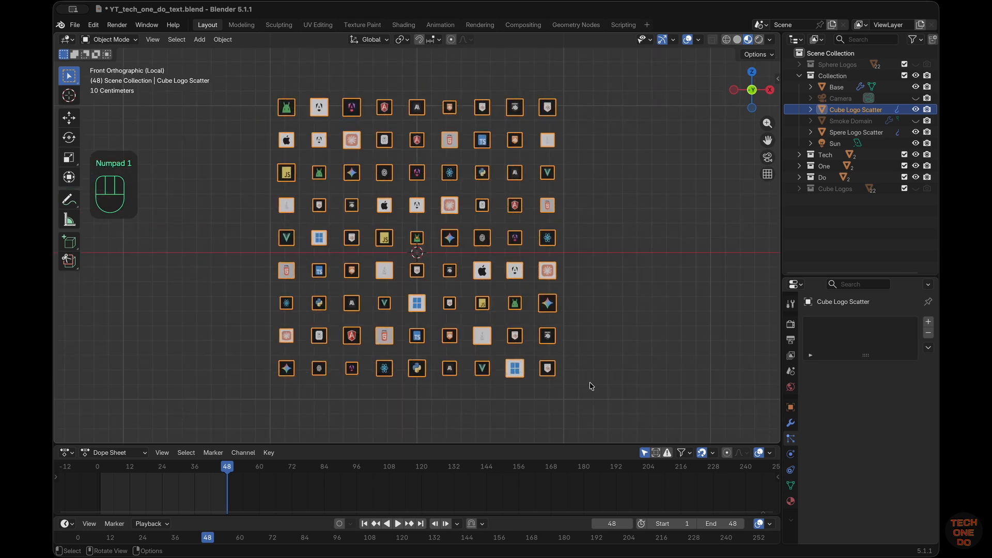
middle_drag(592, 386, 590, 386)
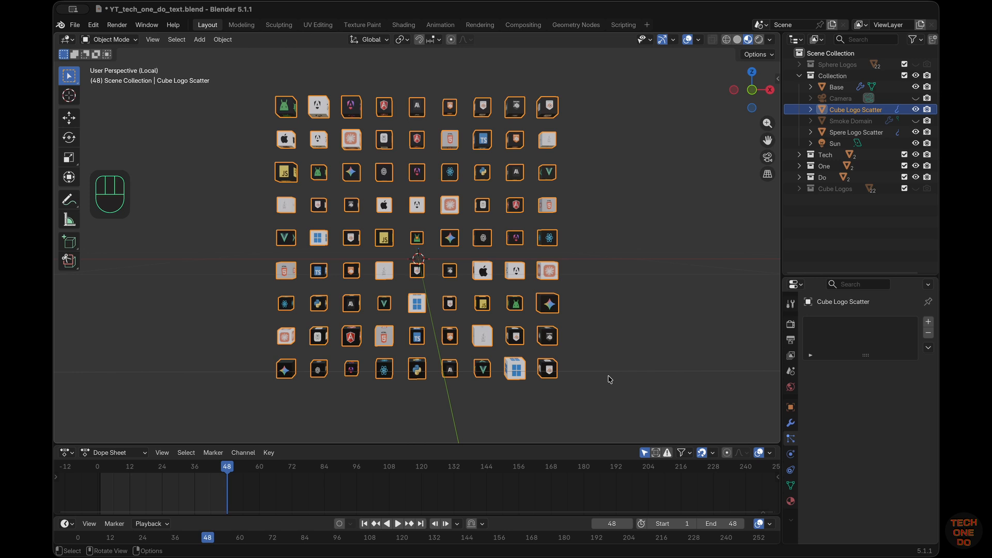
key(KP_1)
Delete the faces of the lower four rows of the Cube Logo Scatter plane in Edit Mode.
key(Tab)
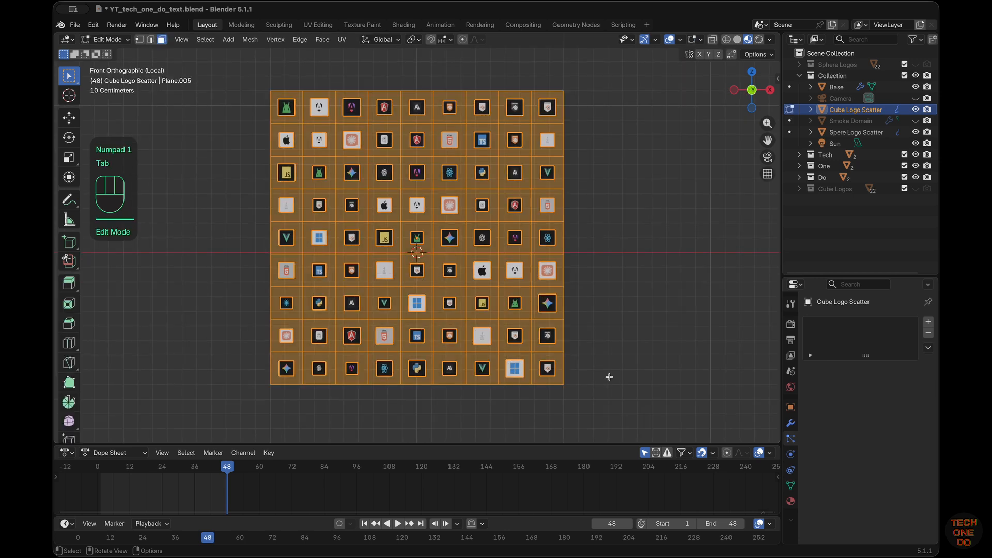
click(609, 376)
drag(628, 395, 208, 255)
key(x)
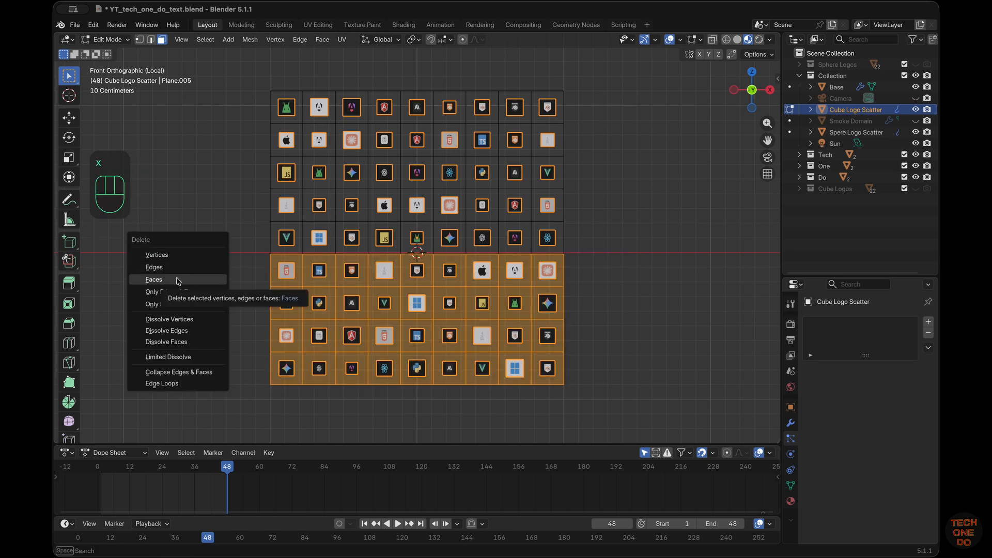
click(161, 42)
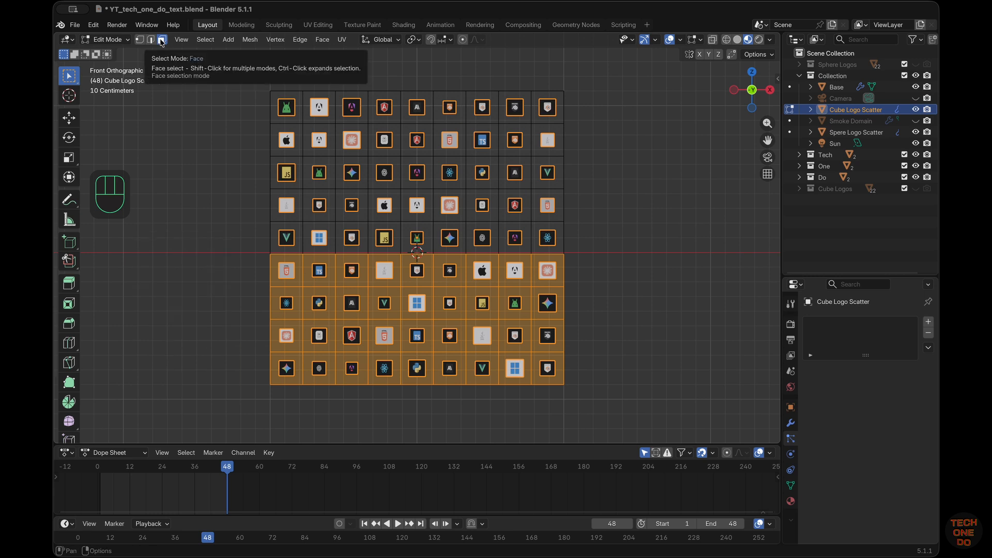
key(alt)
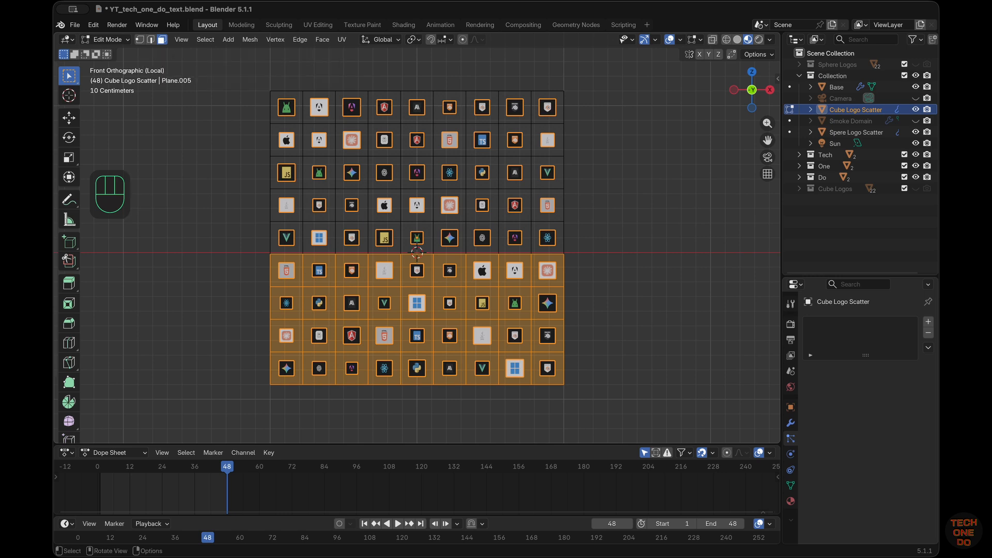
click(657, 374)
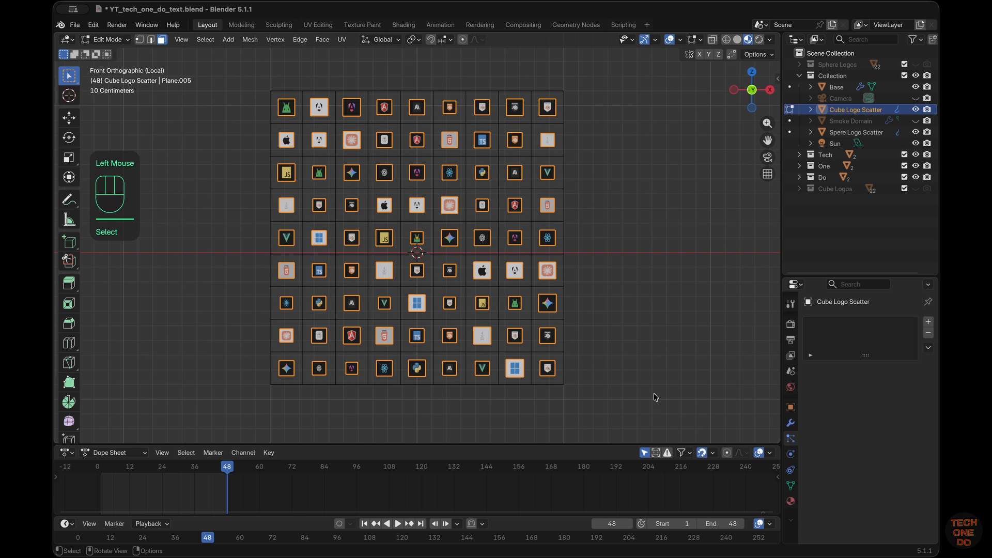
drag(654, 397, 226, 264)
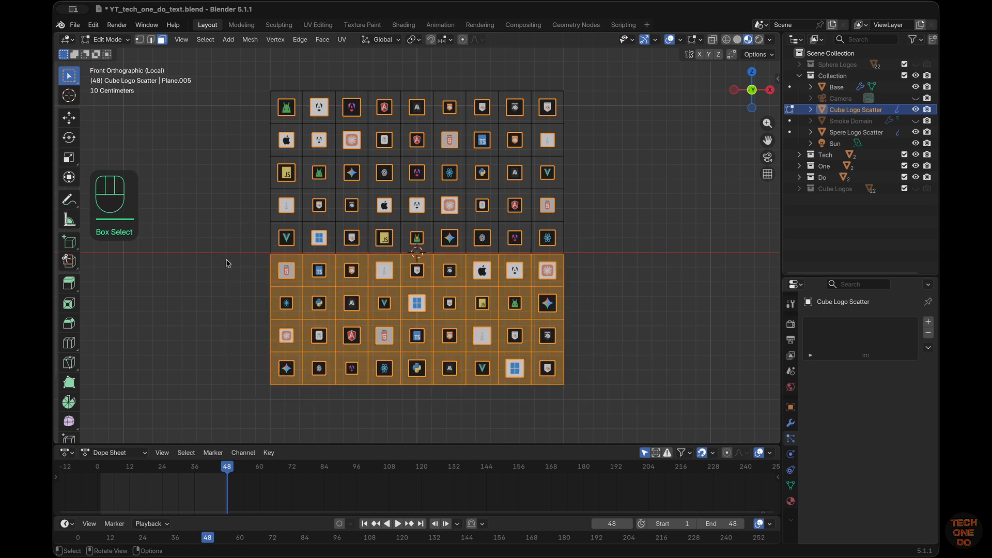
key(x)
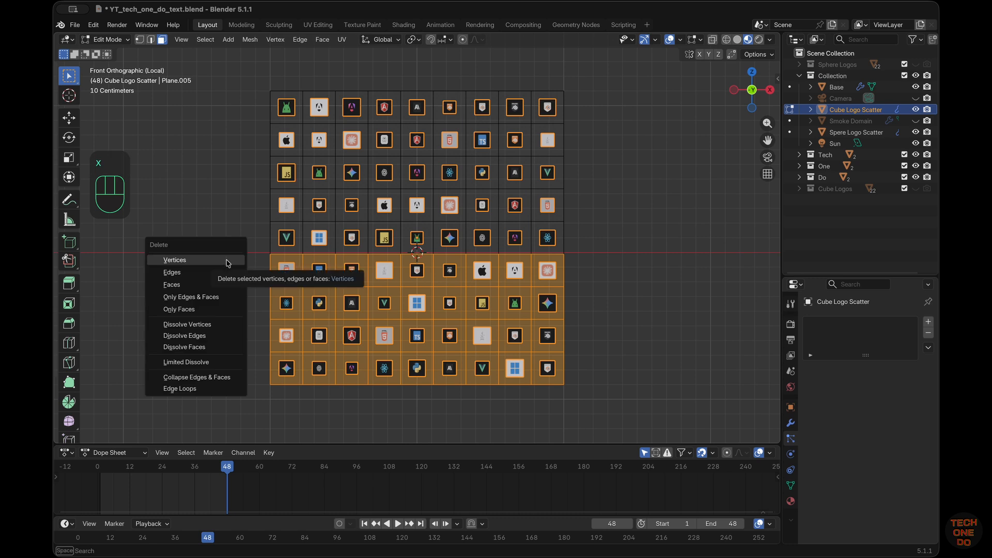
click(209, 285)
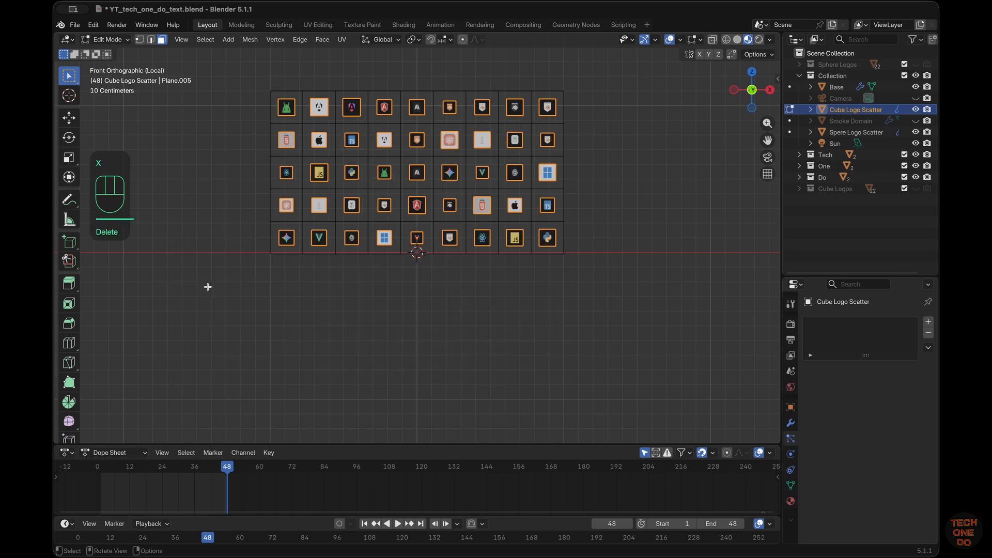
Leave Edit Mode and local view, look through the camera and deselect everything.
click(608, 317)
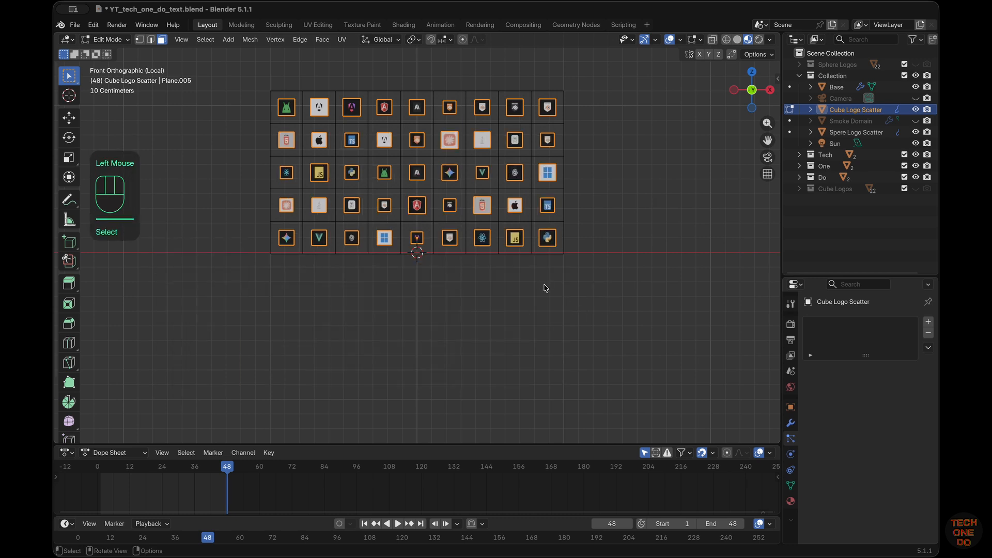
key(Tab)
key(slash)
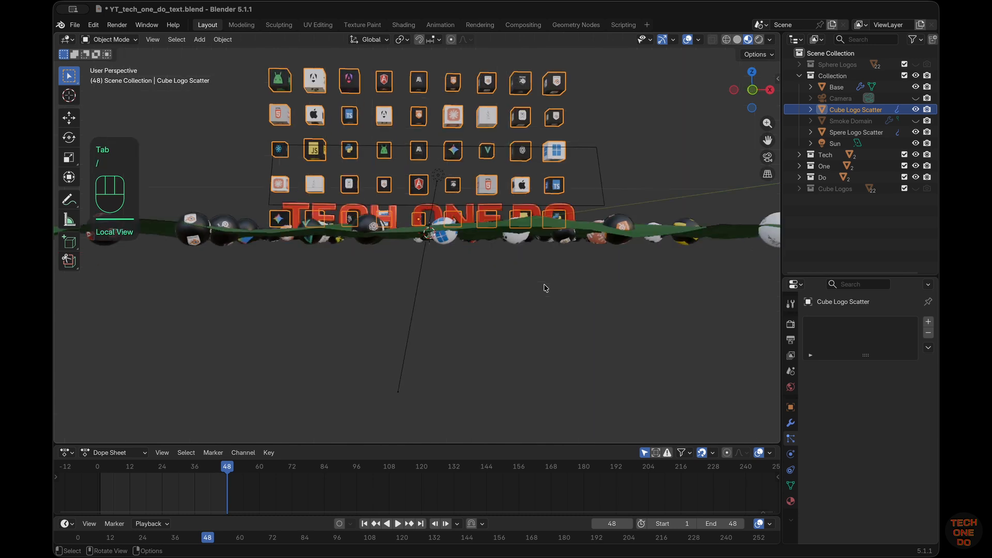
click(767, 156)
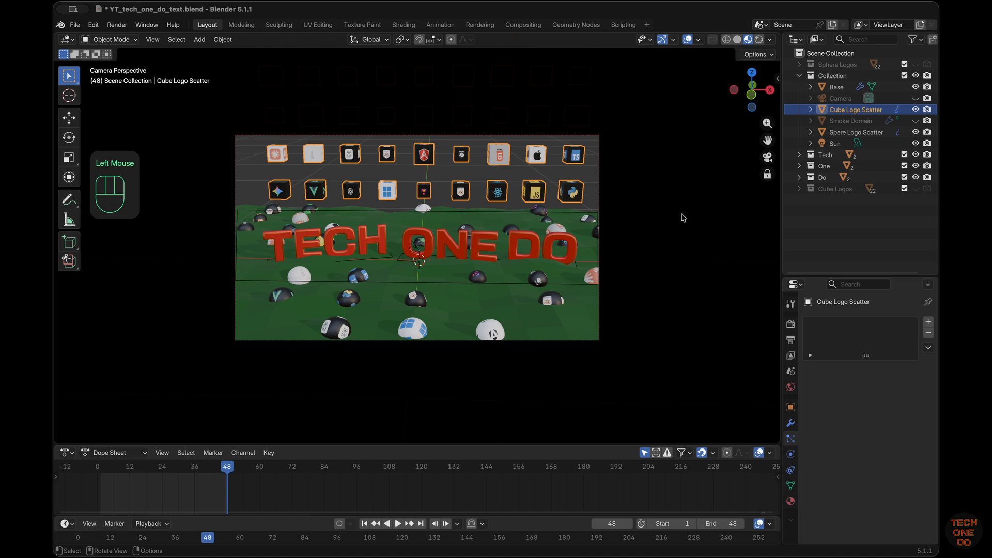
double_click(670, 227)
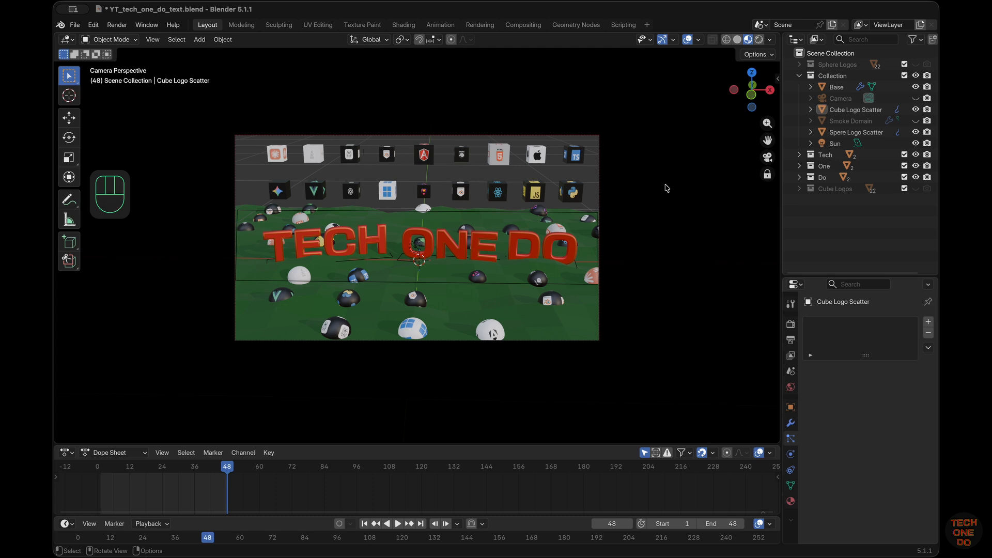
In the Cube Logo Scatter's geometry nodes, delete the Combine XYZ node with its three Random Value nodes and the Boolean Random Value node.
click(588, 27)
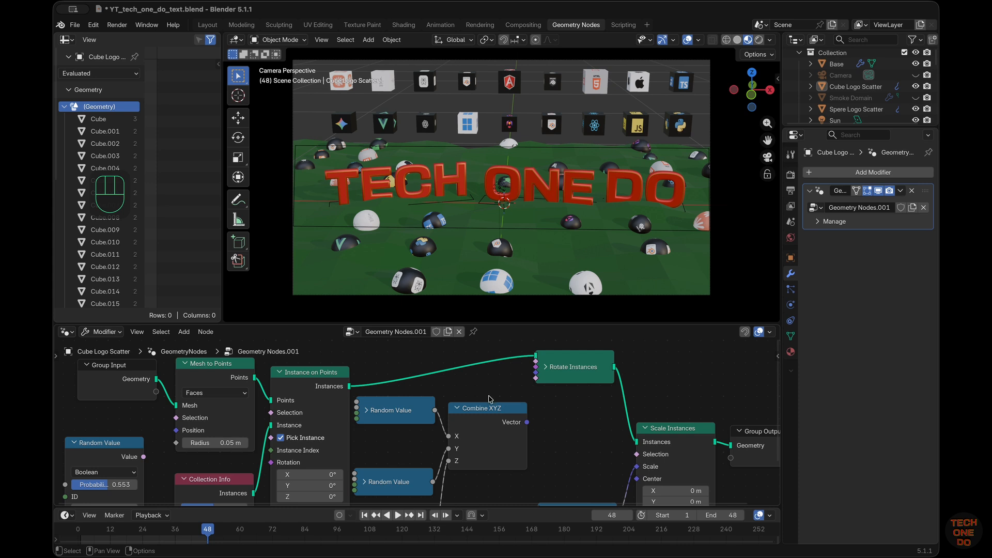
scroll(490, 399, down, 3)
drag(496, 478, 389, 333)
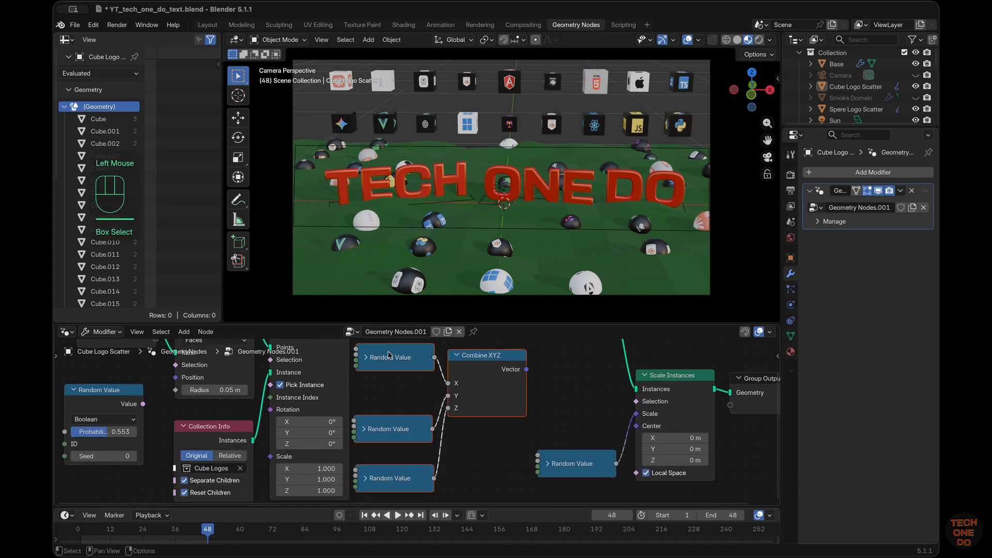
key(x)
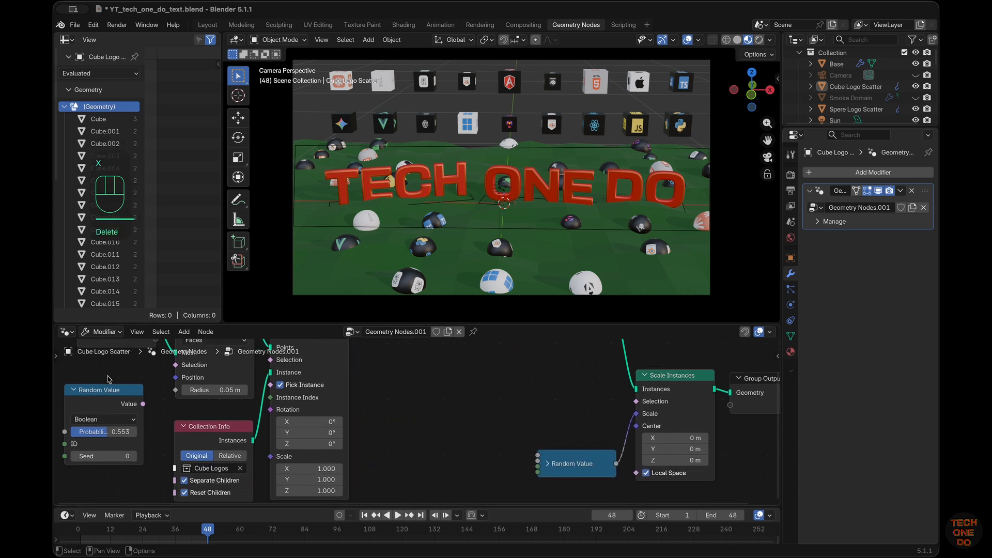
click(114, 389)
key(x)
Remove the Rotate Instances node and link Instance on Points directly to Scale Instances.
scroll(330, 405, up, 3)
drag(557, 354, 492, 356)
drag(659, 418, 642, 364)
drag(588, 497, 543, 433)
click(476, 364)
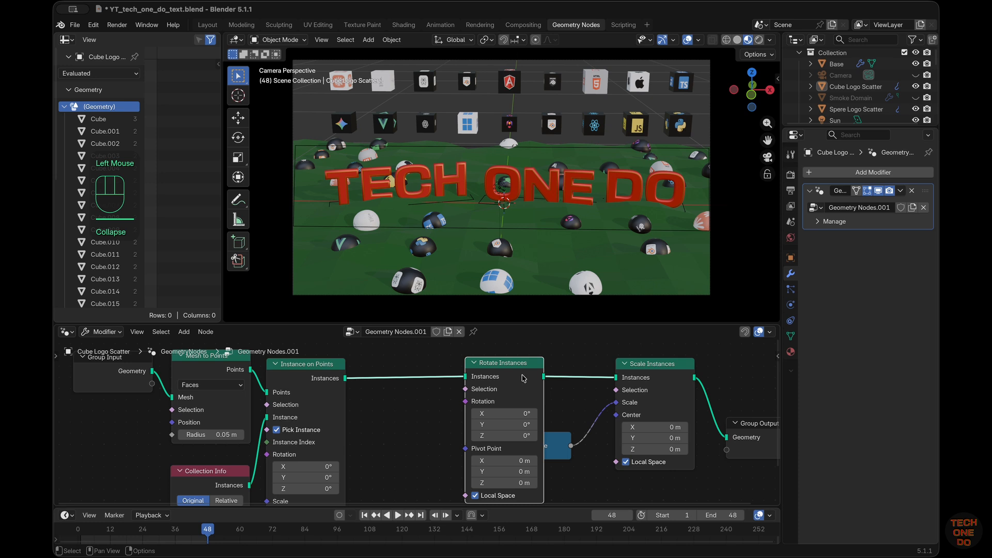
key(x)
drag(345, 379, 616, 378)
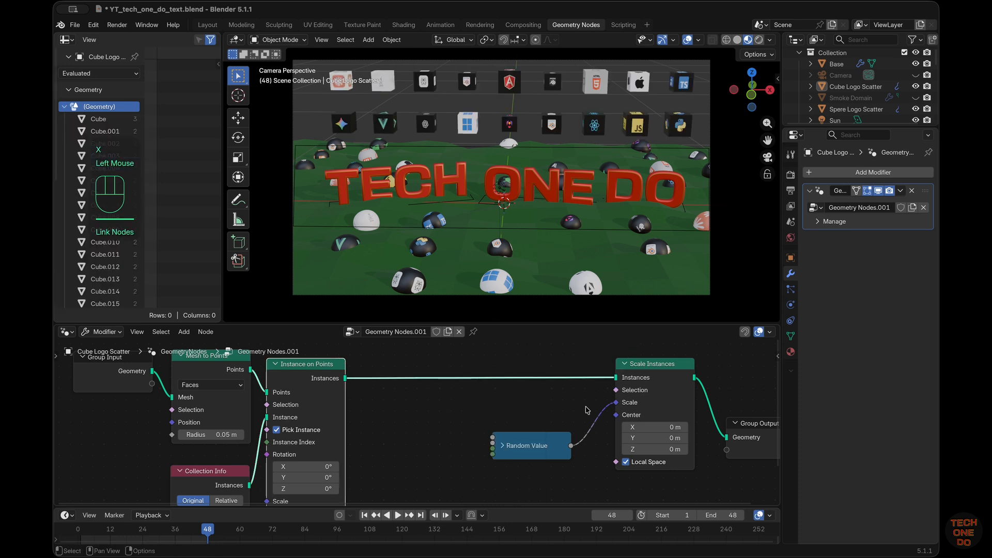
Delete the remaining Random Value node that drives the scale of Scale Instances.
click(501, 445)
drag(532, 443, 509, 414)
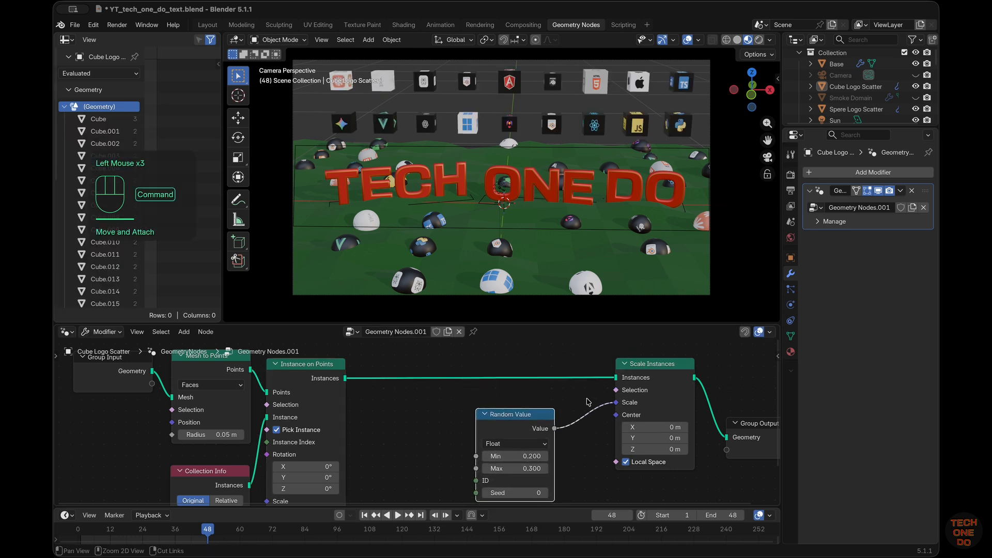
super+right_drag(587, 402, 594, 433)
key(super+z)
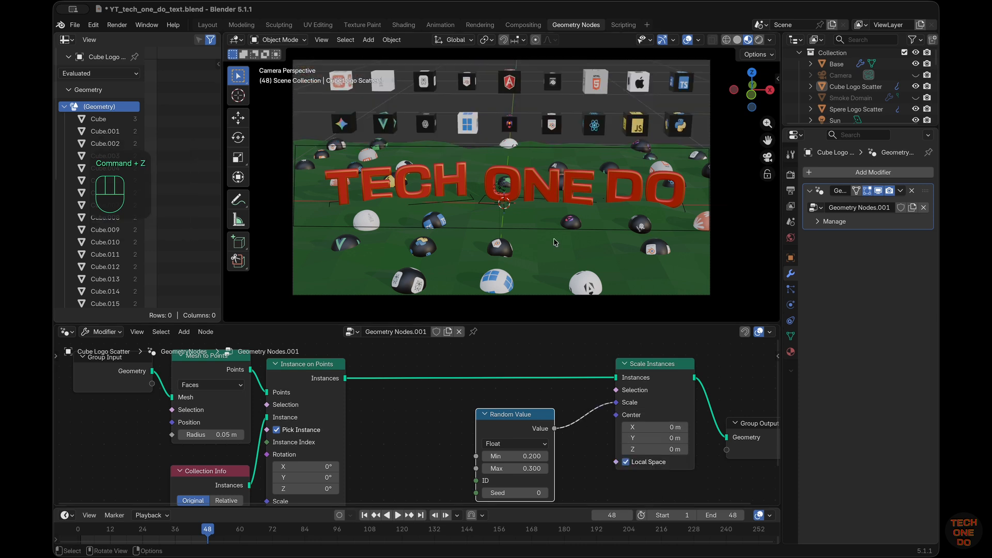
middle_drag(556, 242, 557, 230)
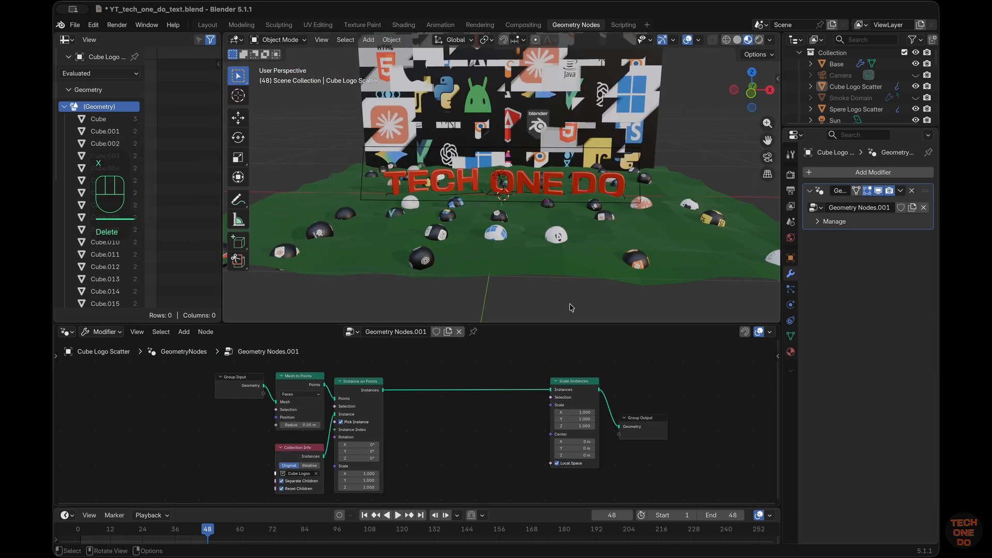
Enlarge the node editor and spread out the remaining nodes from Instance on Points to Group Output.
drag(570, 324, 563, 225)
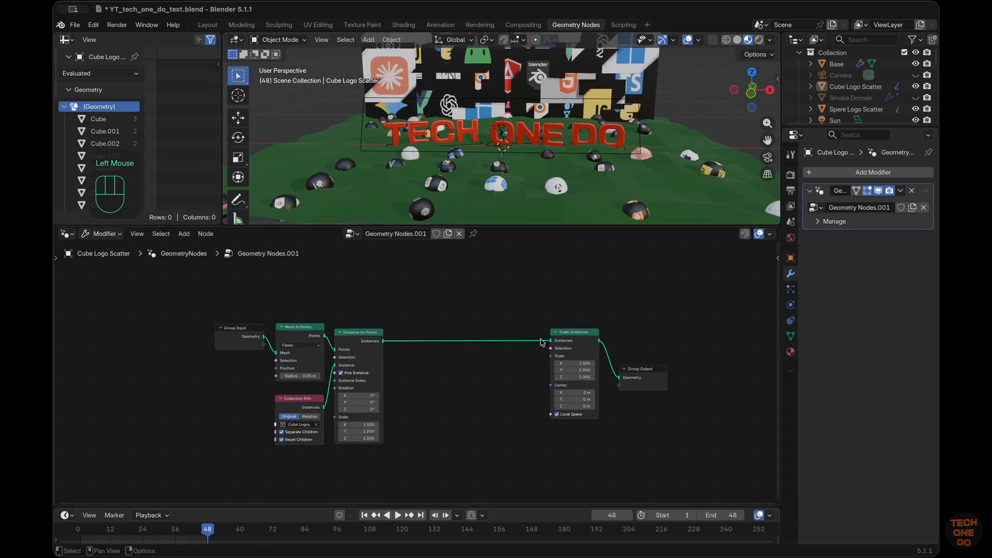
drag(376, 333, 410, 320)
super+scroll(457, 338, up, 3)
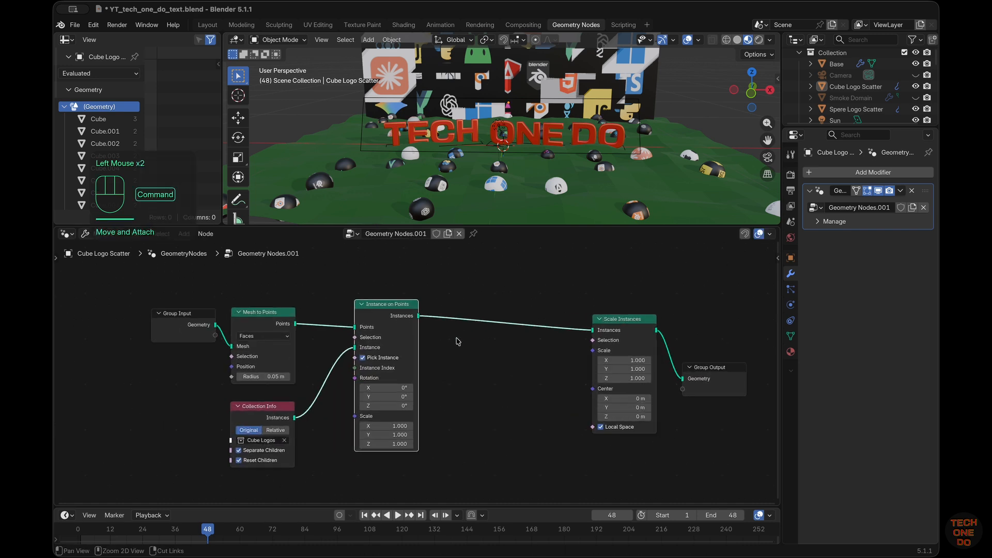
drag(674, 311, 618, 286)
drag(758, 365, 727, 347)
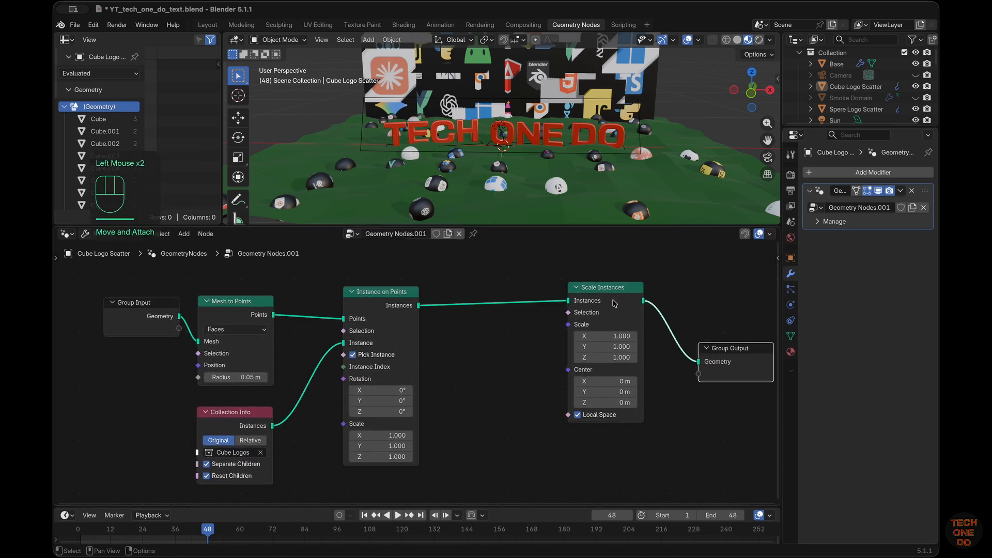
drag(609, 287, 589, 293)
Try a Y scale of 0 on Scale Instances with Local Space toggled, and restore the Y scale to 1.
drag(594, 348, 598, 329)
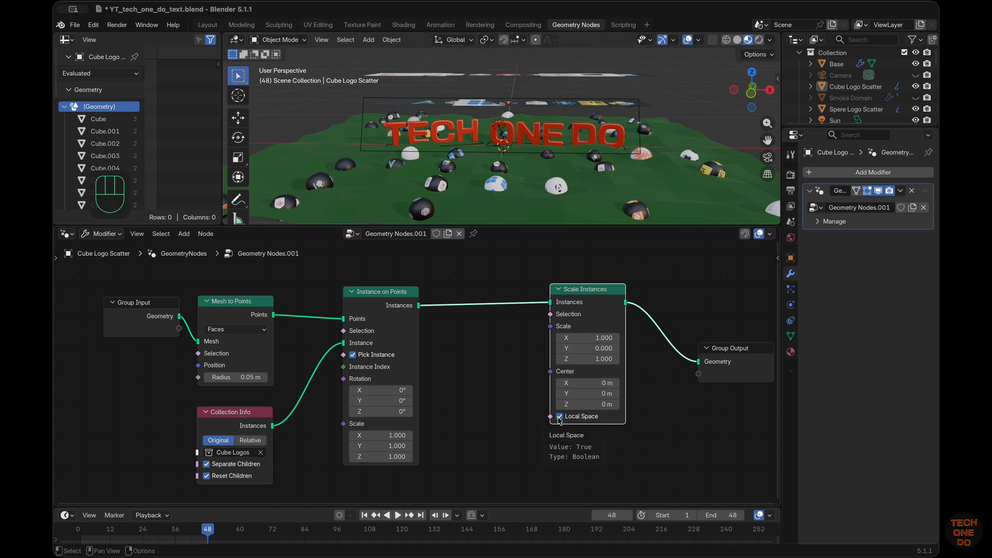
click(558, 418)
click(558, 417)
click(678, 433)
key(super+z)
key(super+z)
key(super+z)
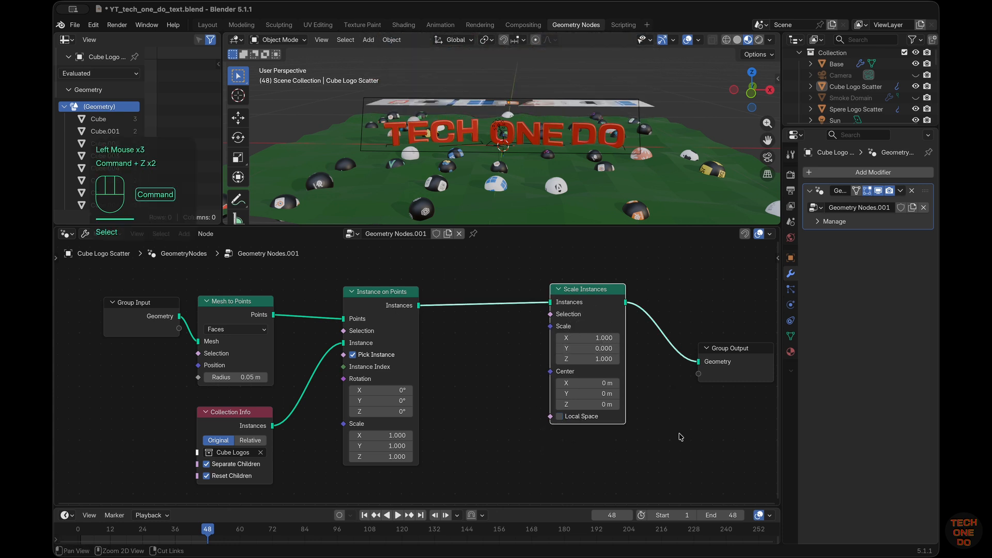
click(594, 349)
text(1)
key(Return)
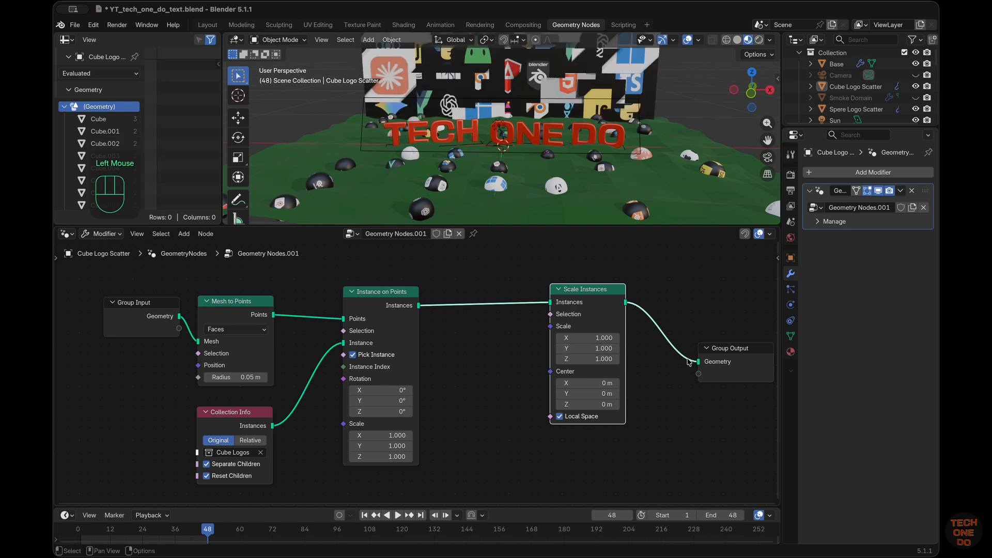
Set the X, Y and Z scale of Scale Instances to 0.2.
click(667, 421)
double_click(604, 339)
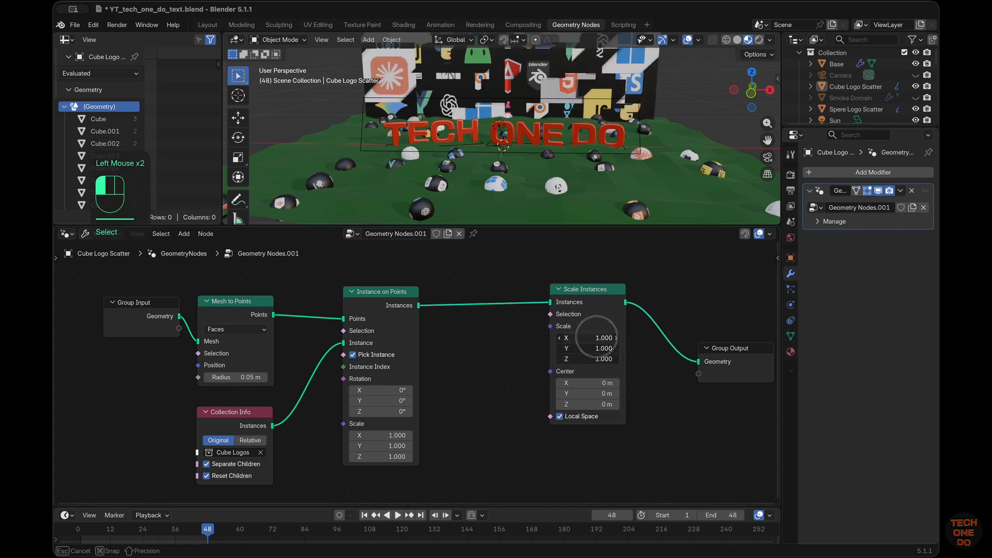
text(.2)
key(Return)
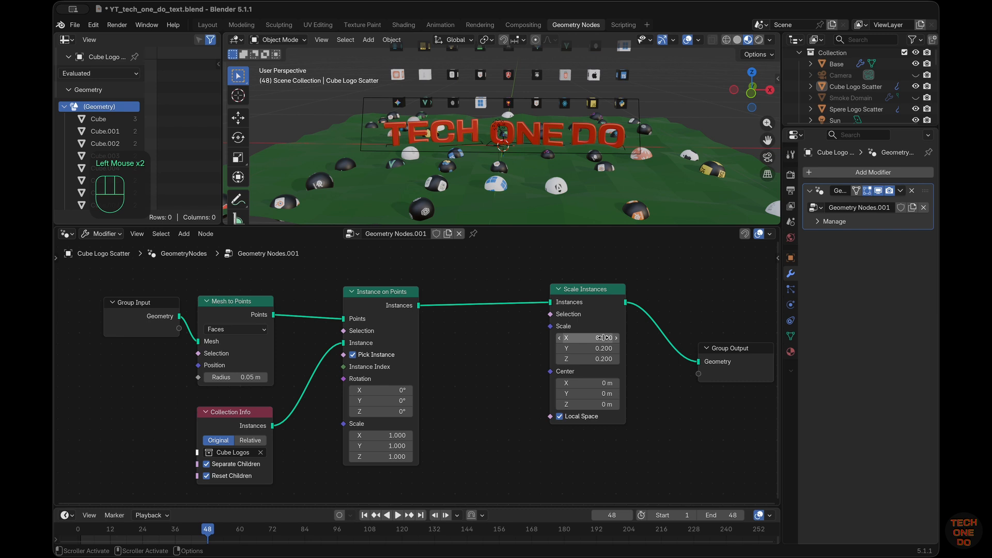
Set the X, Y and Z scale of Scale Instances to 0.3 for the logo cubes.
drag(594, 338, 594, 359)
text(.3)
key(Return)
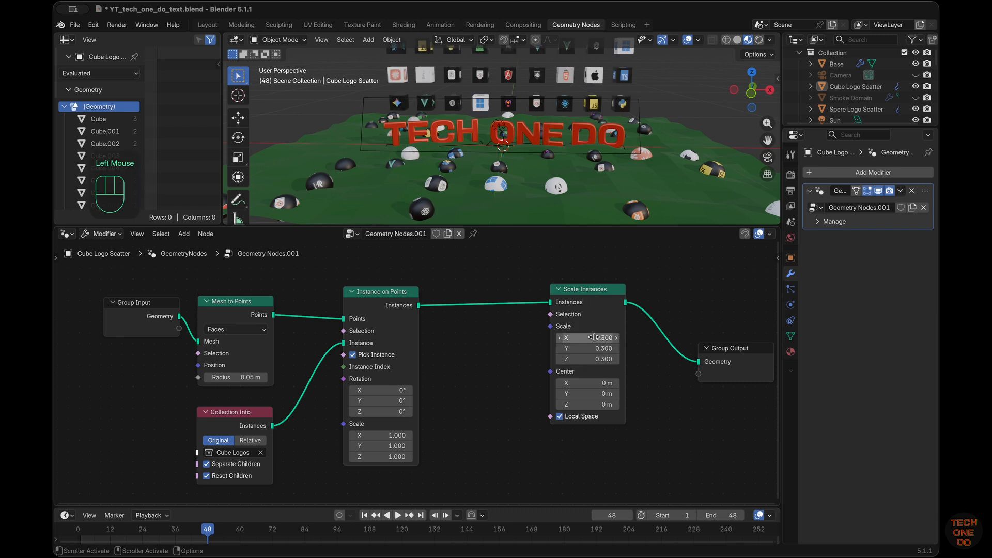
click(664, 400)
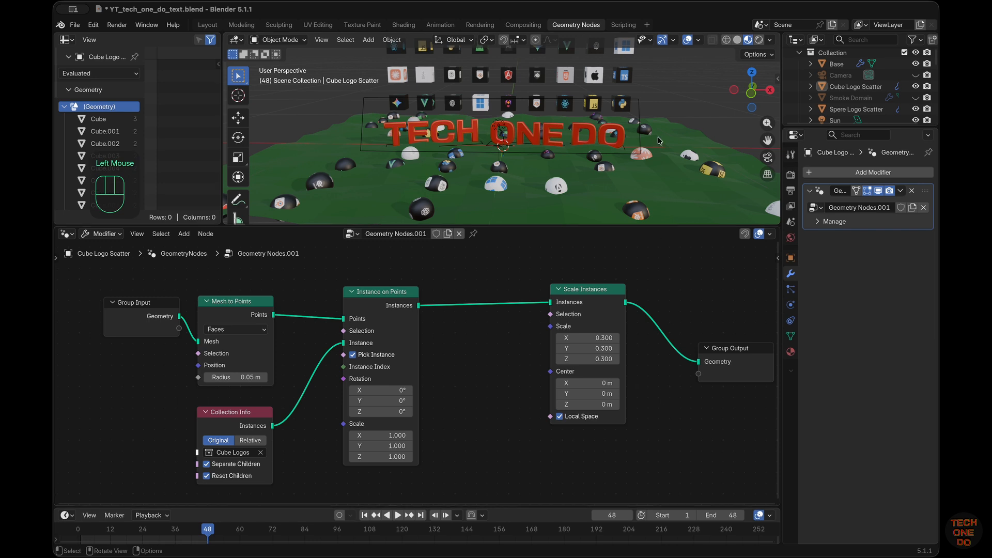
mouse_move(683, 139)
middle_down()
mouse_move(602, 142)
mouse_move(674, 144)
middle_up()
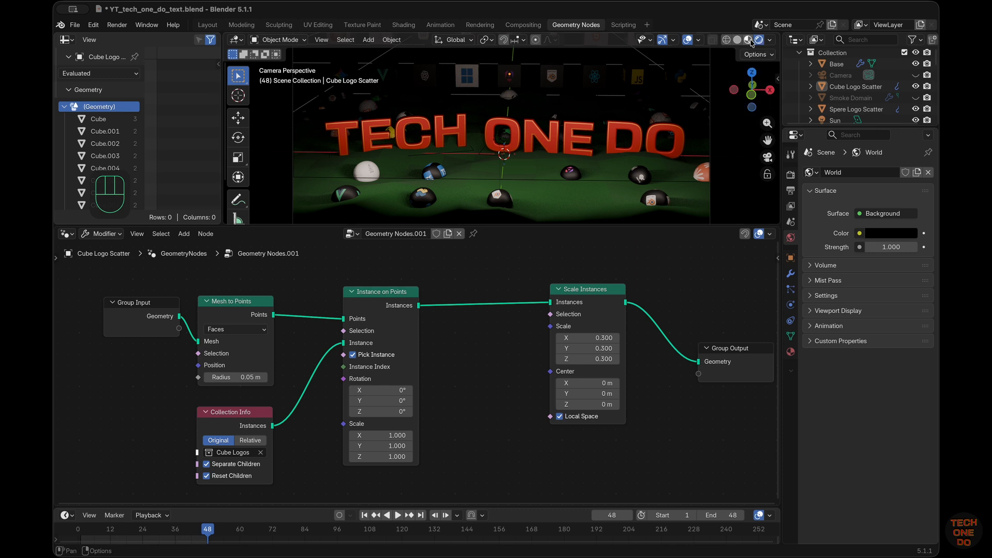
Display the viewport in Material Preview shading, switch to the Layout workspace and leave the camera view.
click(751, 40)
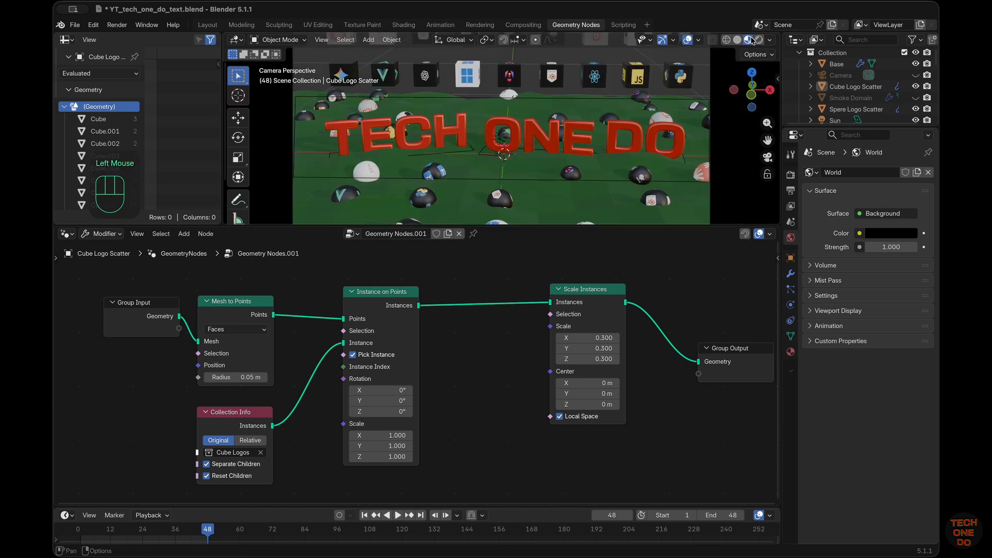
click(206, 25)
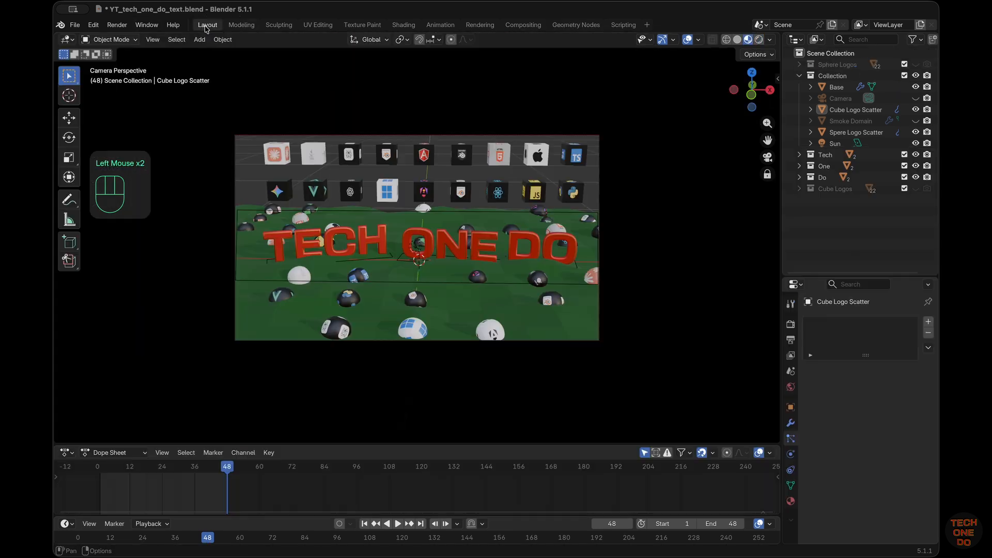
click(768, 175)
click(768, 157)
click(768, 157)
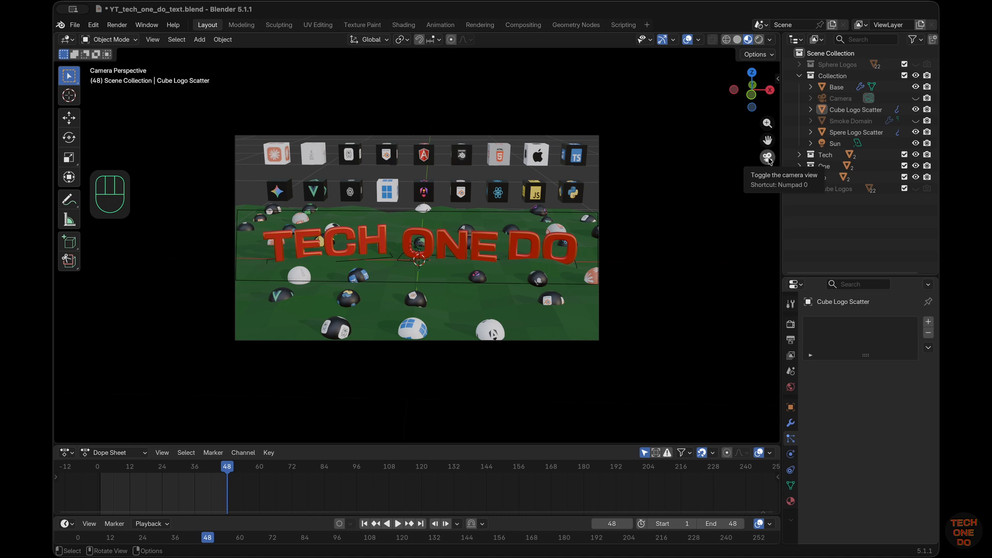
click(769, 158)
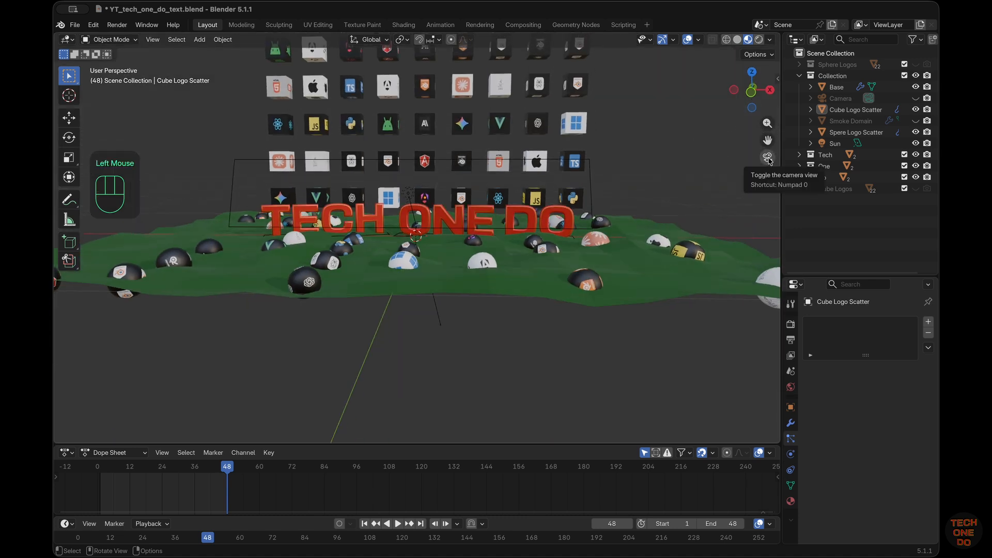